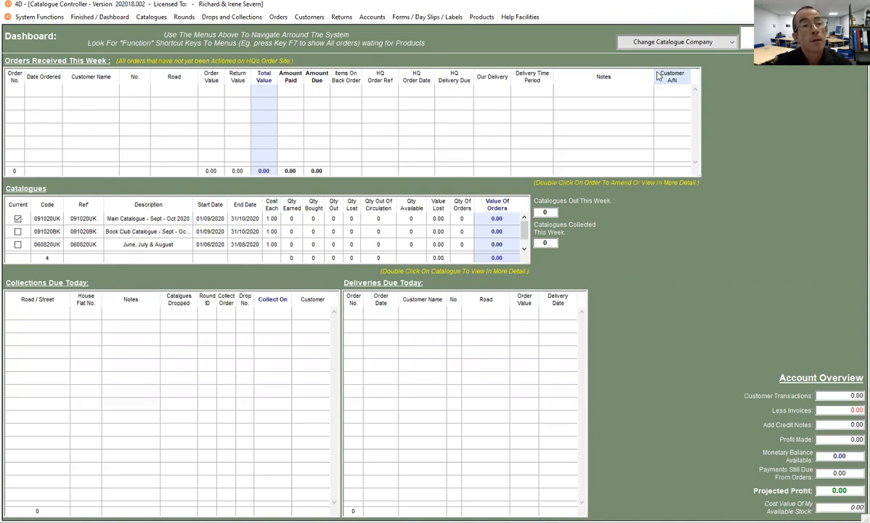
Start a new catalogue round from the list of all rounds, with drop/collection order number 1 and road name Main Road
left_click(184, 17)
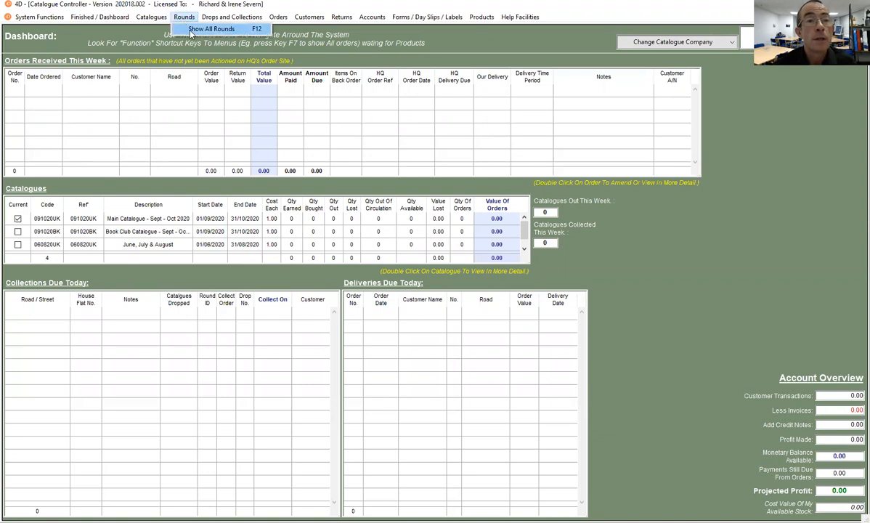
left_click(201, 31)
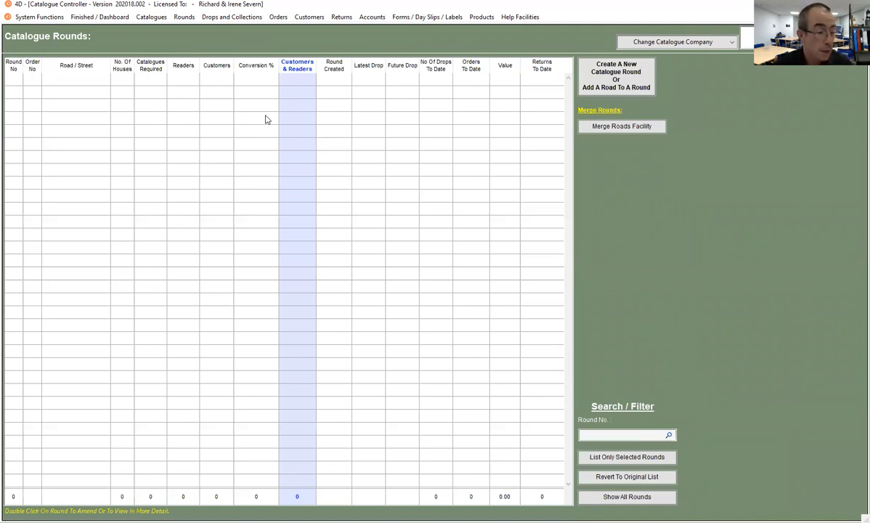
left_click(616, 75)
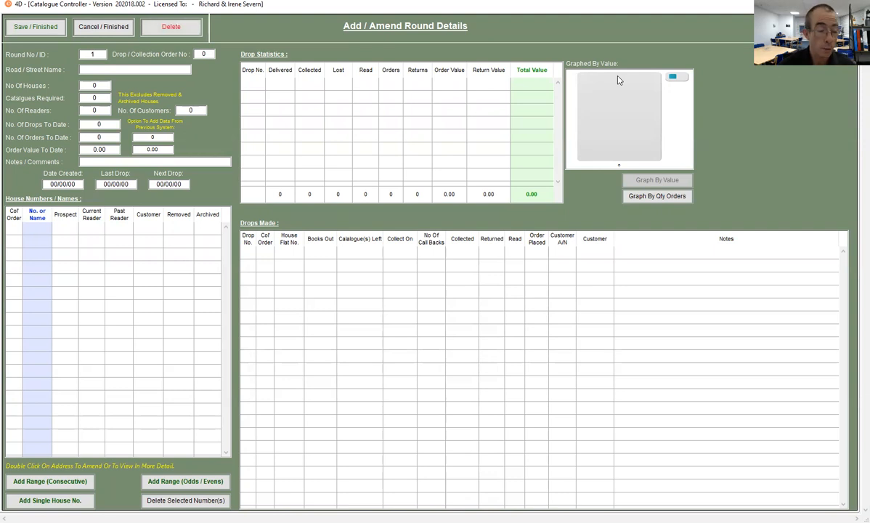
key("Tab")
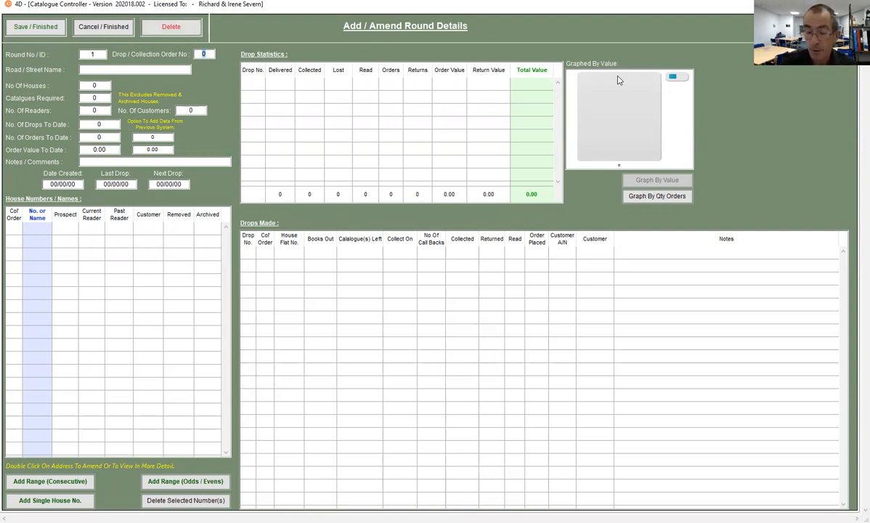
type("1")
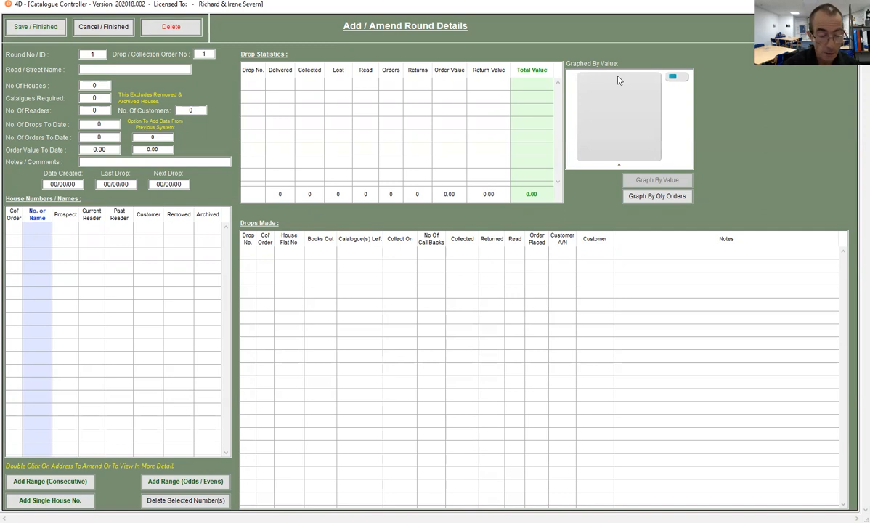
type("Main Road")
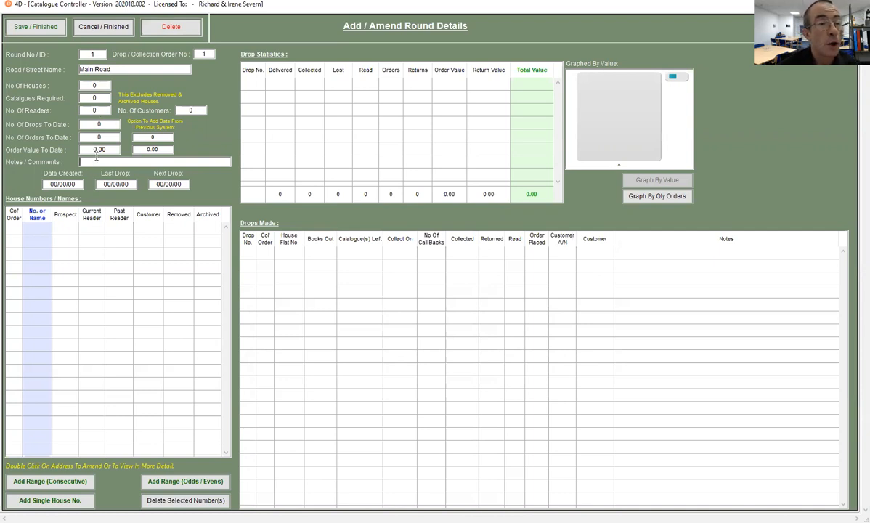
Enter the comment "Long Drives" for Main Road and set its creation date to 01/09/2020
type("Lon")
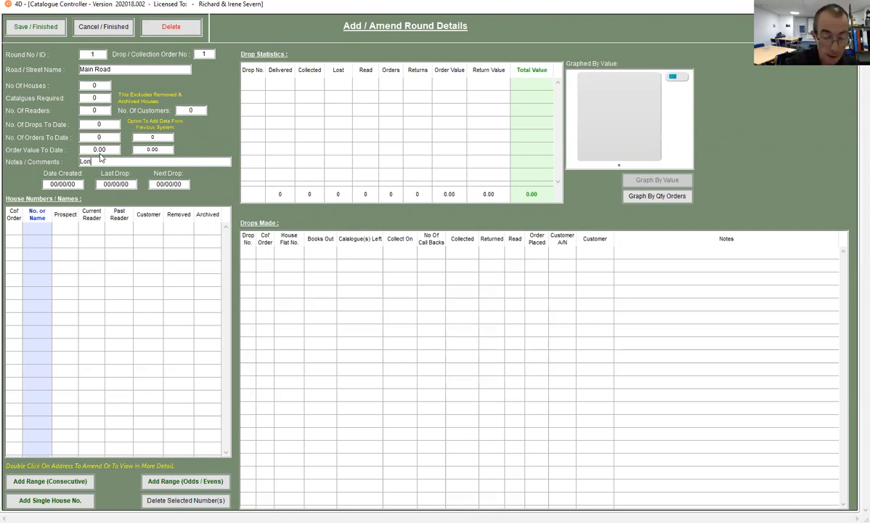
type("g Drives")
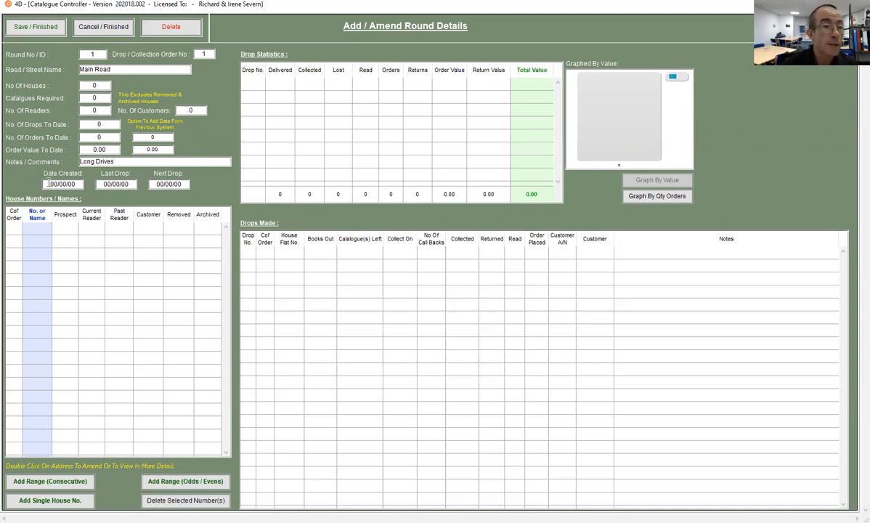
left_click(51, 184)
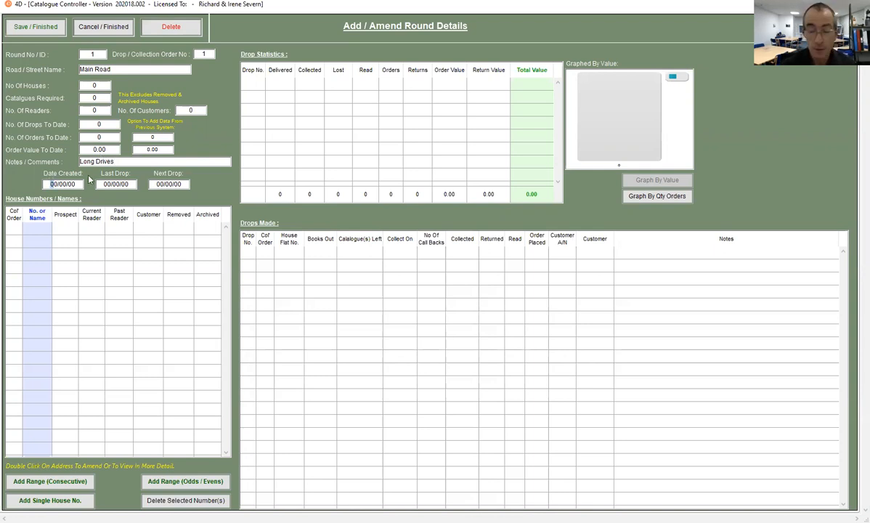
type("01/")
type("09/20")
key("Tab")
left_click(60, 315)
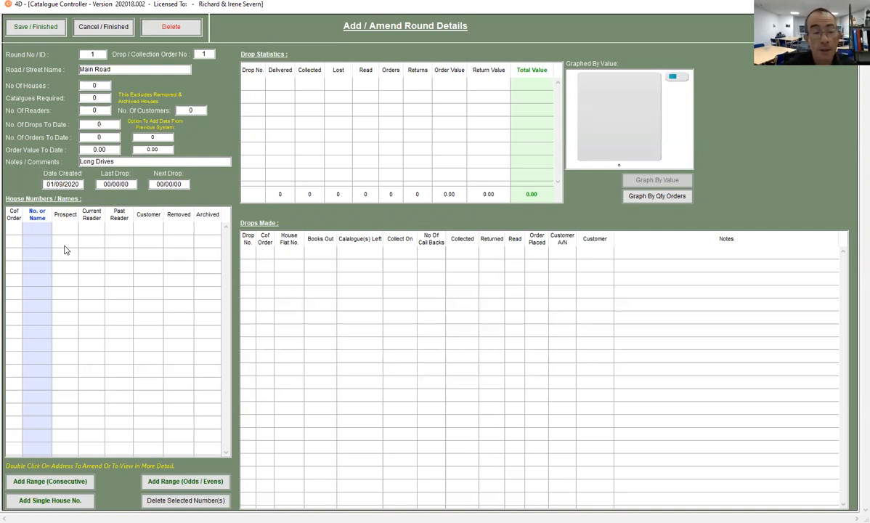
Add the odd house numbers from 1 to 15 to Main Road as an odds/evens range
left_click(193, 484)
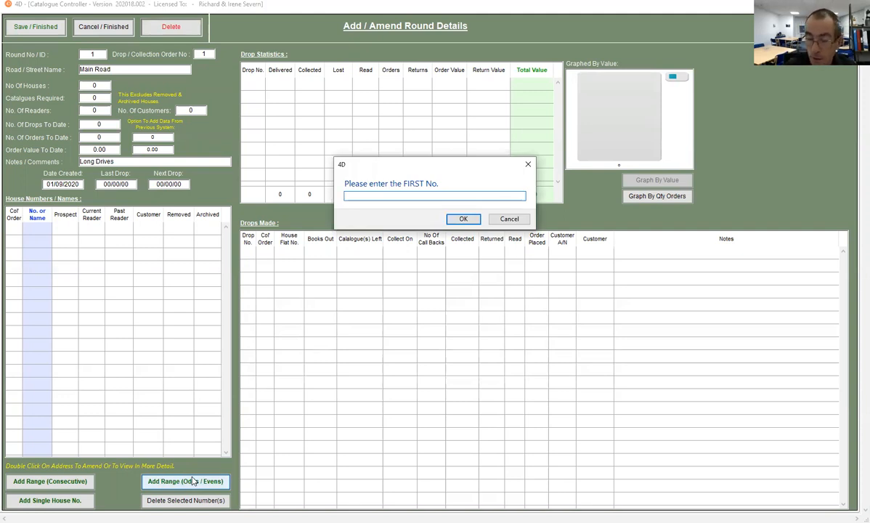
type("1")
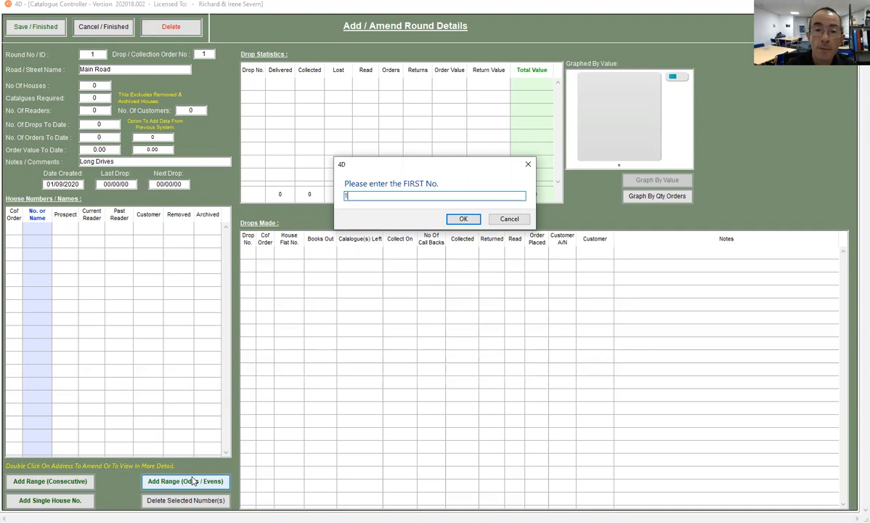
left_click(461, 220)
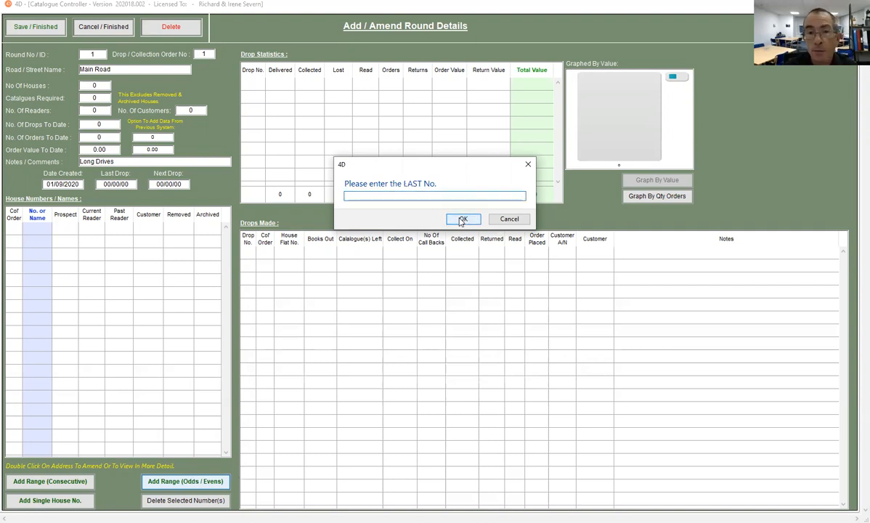
type("15")
left_click(460, 221)
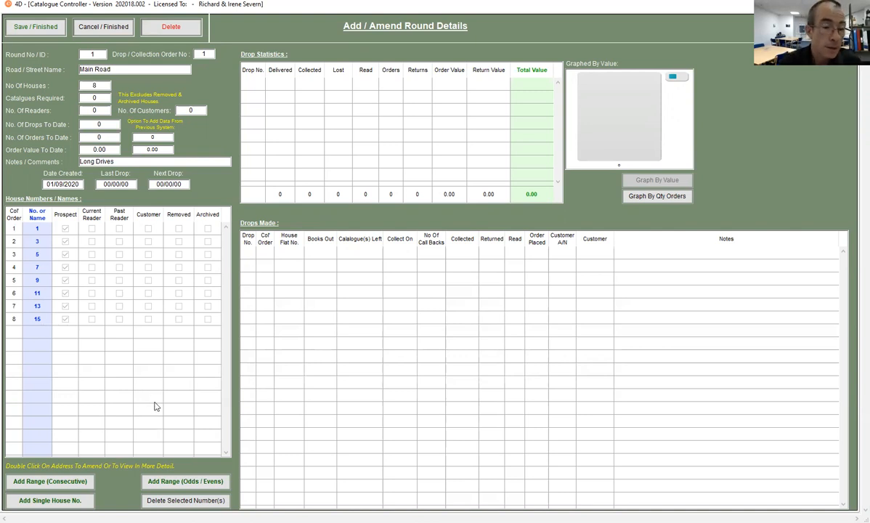
Add the even house numbers in descending order from 16 to 2 to Main Road, and save the round
left_click(176, 485)
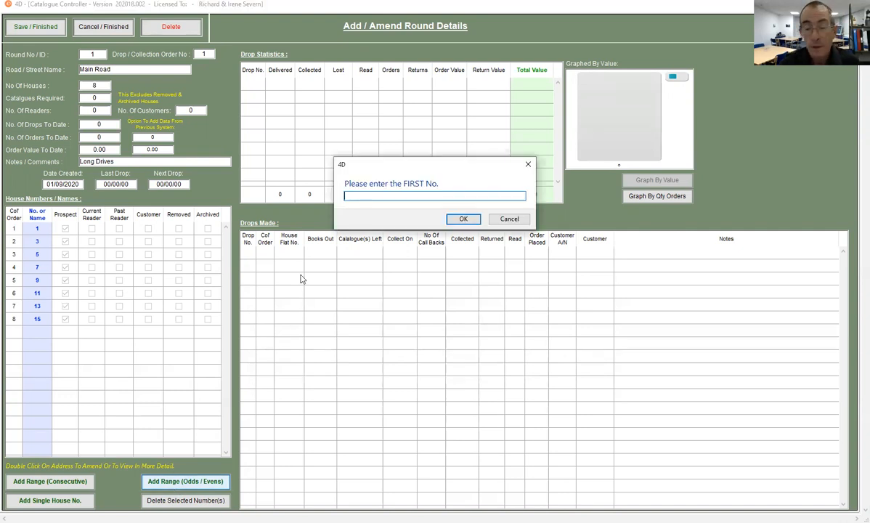
type("16")
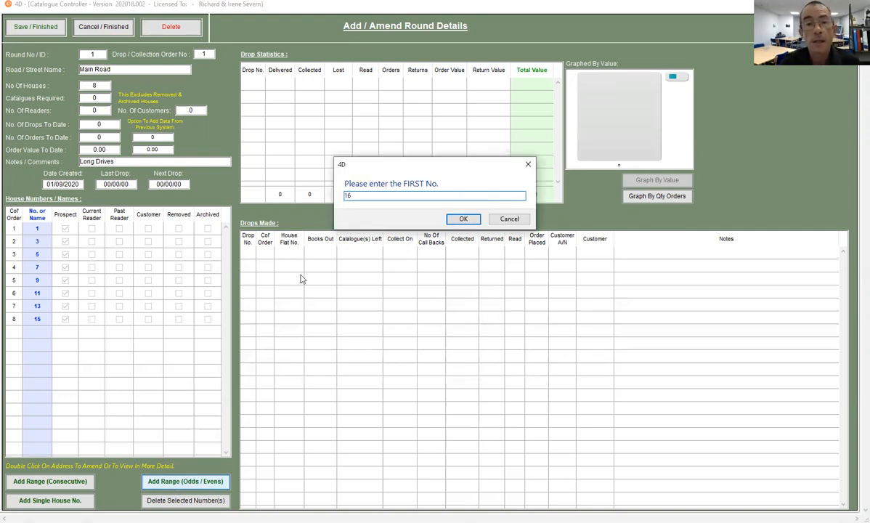
left_click(462, 220)
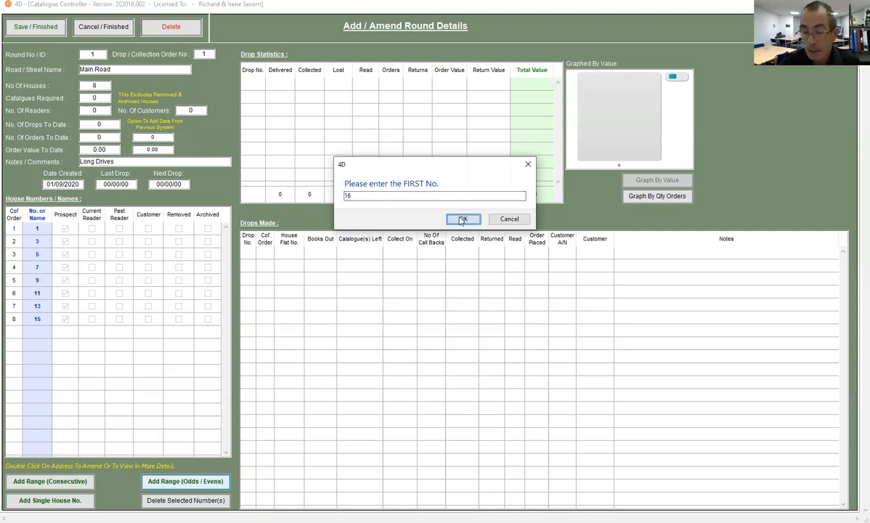
type("2")
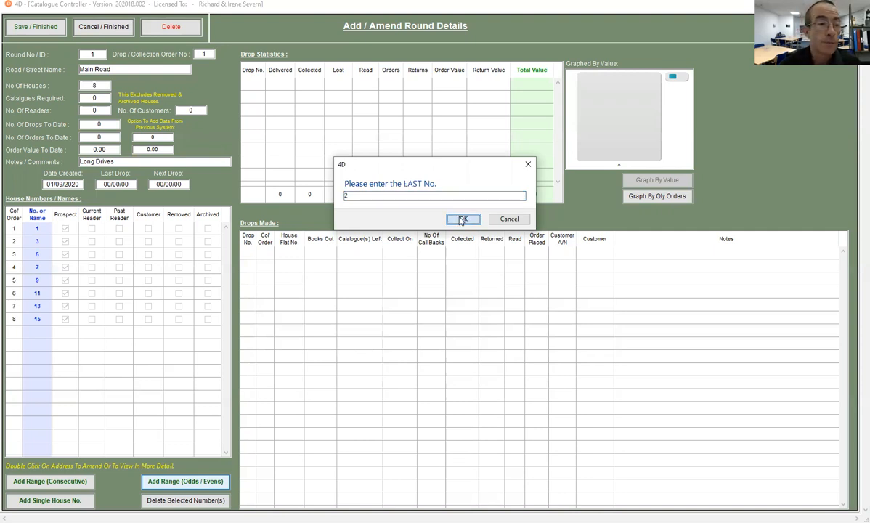
left_click(462, 220)
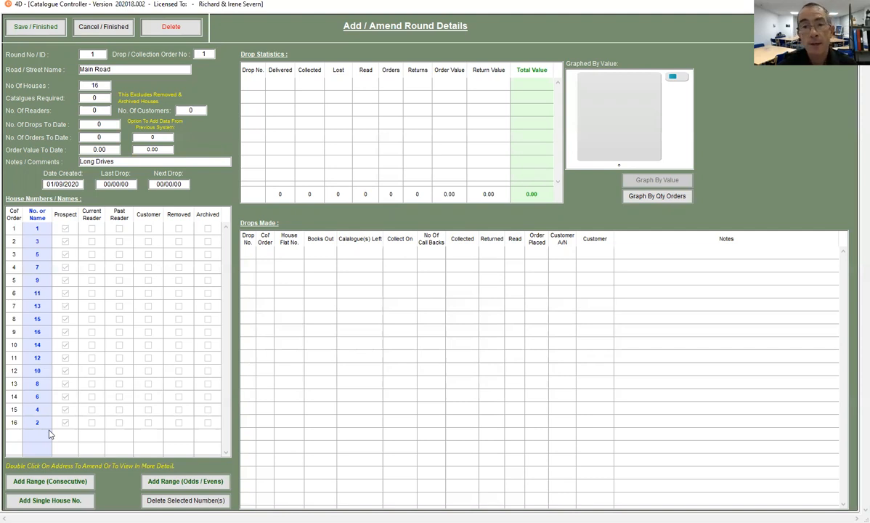
left_click(36, 27)
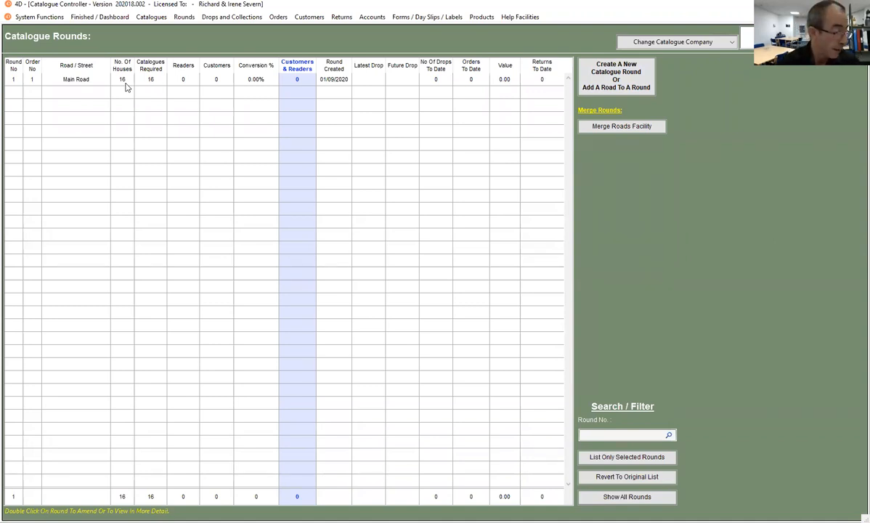
Add a road named Beck Close to round 1 with drop/collection order number 2 and creation date 01/09/2020
left_click(623, 82)
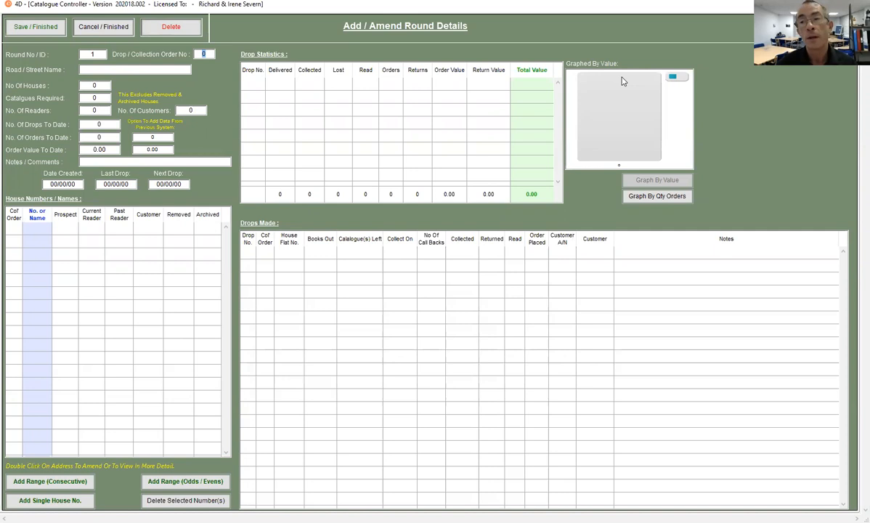
type("2")
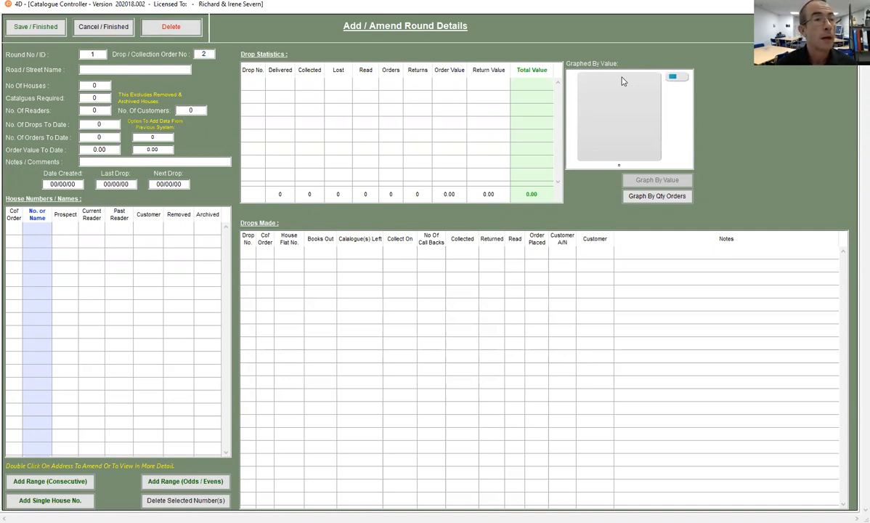
type("Beck Close")
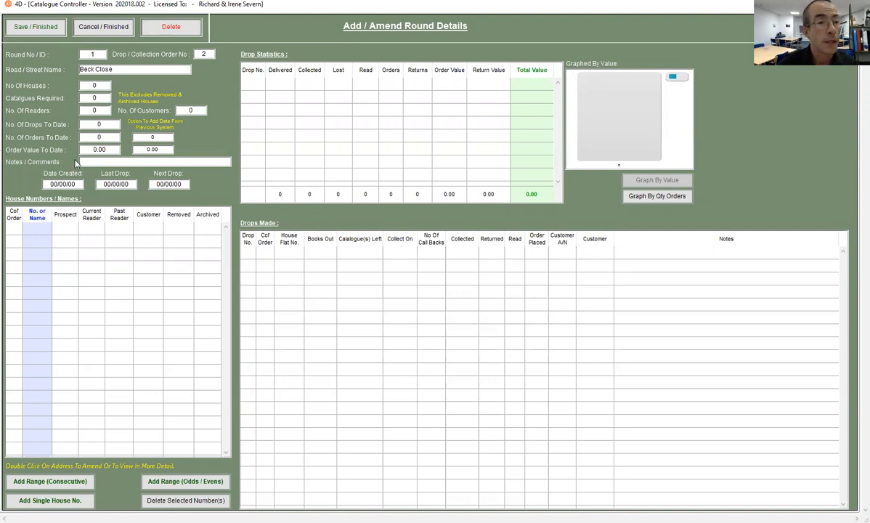
type("010920")
left_click(101, 289)
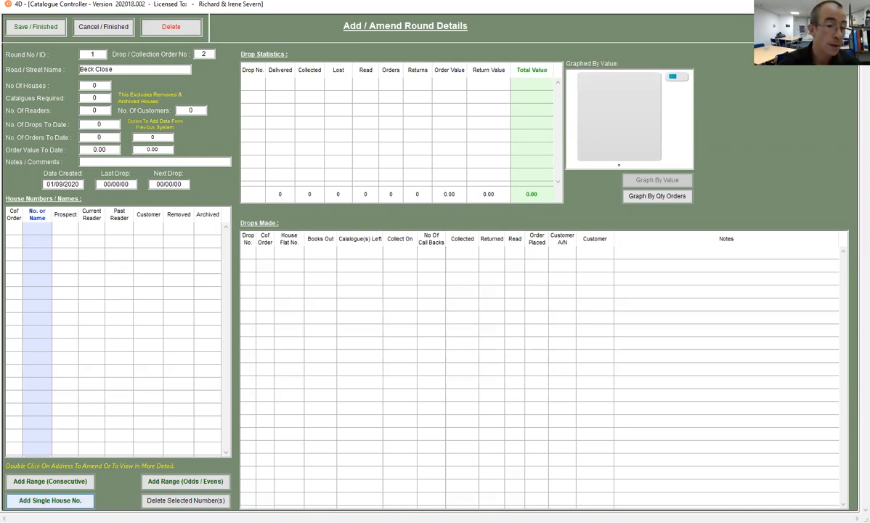
Add the consecutive house numbers from 1 to 15 to Beck Close
left_click(75, 483)
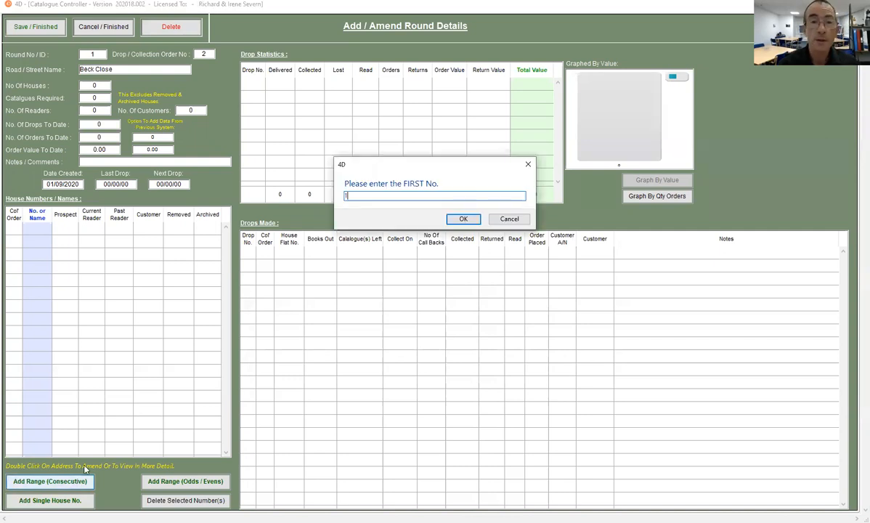
key("Return")
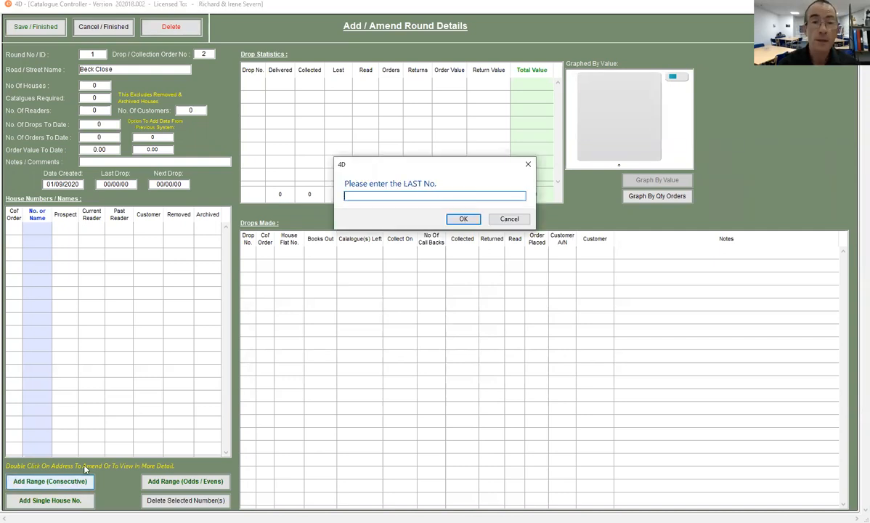
type("15")
key("Return")
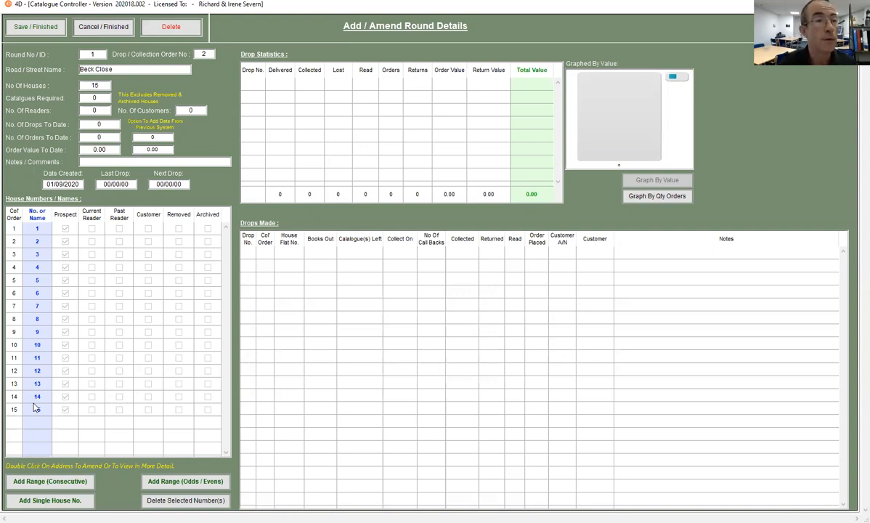
Save the Beck Close record and redisplay the list of all rounds
left_click(42, 27)
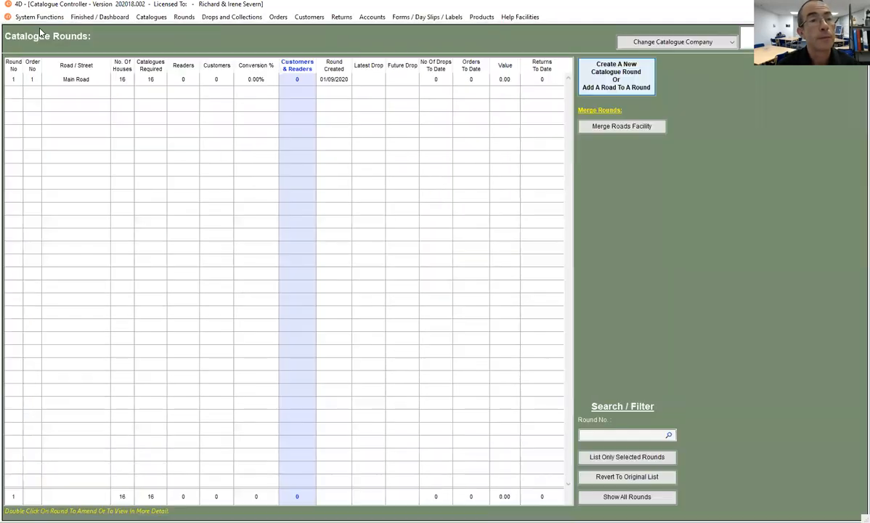
left_click(184, 17)
left_click(210, 28)
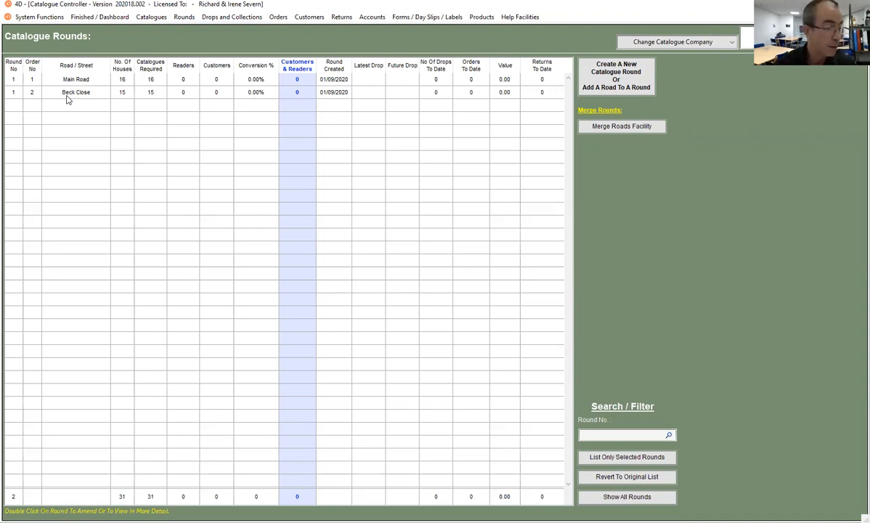
Add a road named My Way to round 1 with drop/collection order number 3 and creation date 01/09/2020
left_click(605, 75)
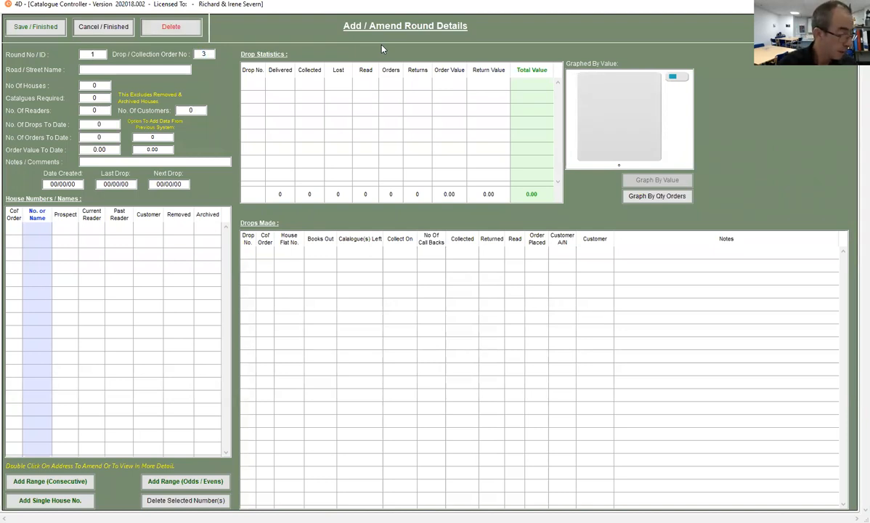
type("My")
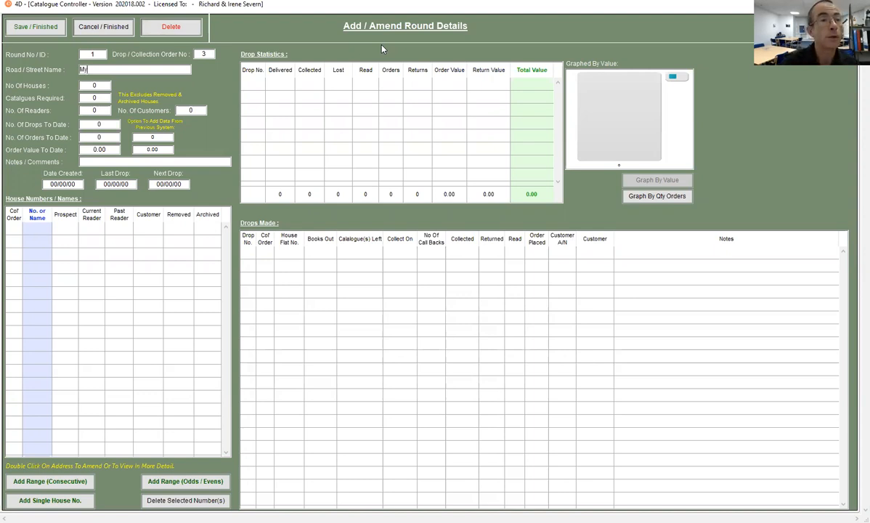
type(" Way")
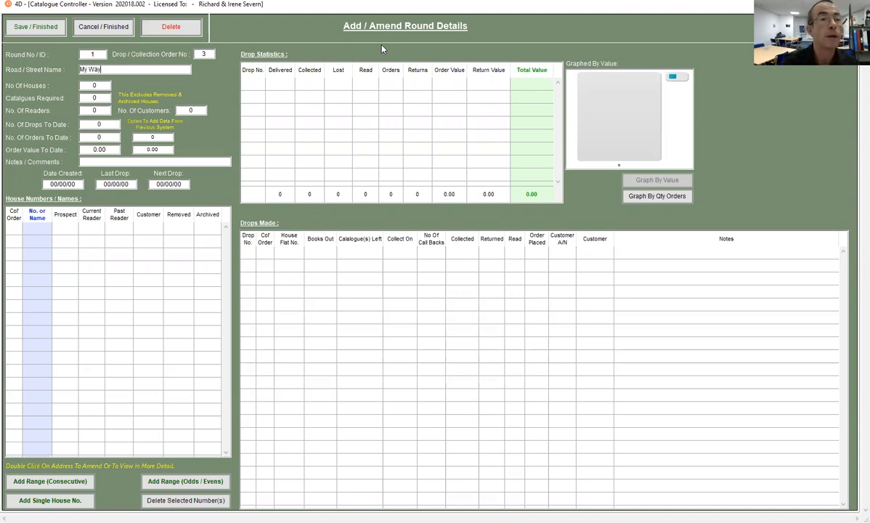
left_click(51, 182)
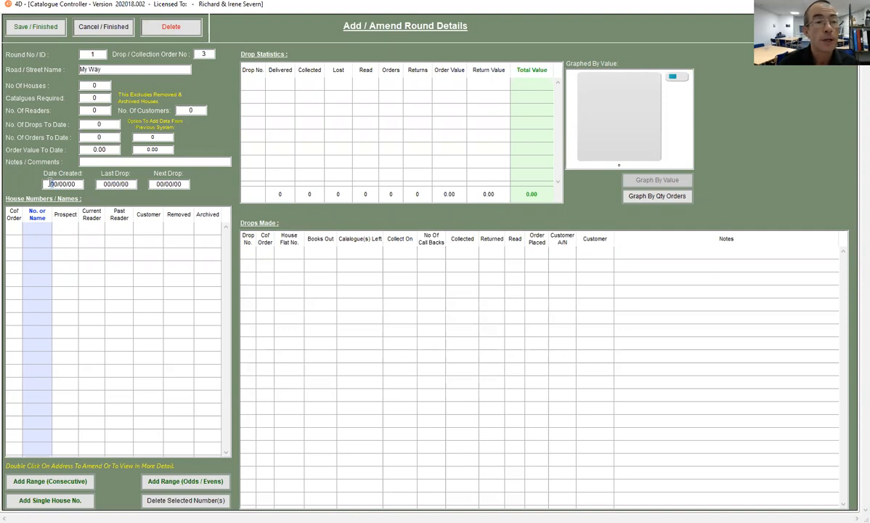
type("01/")
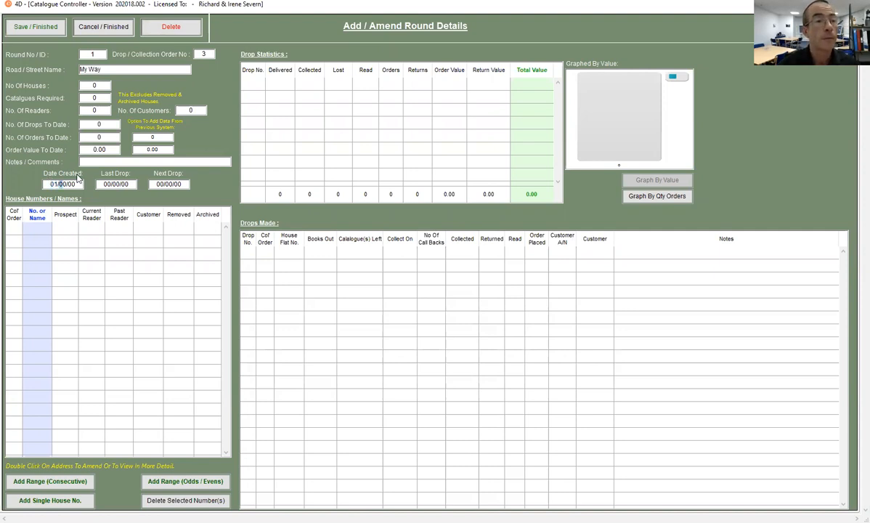
type("09/20")
key("Tab")
left_click(110, 289)
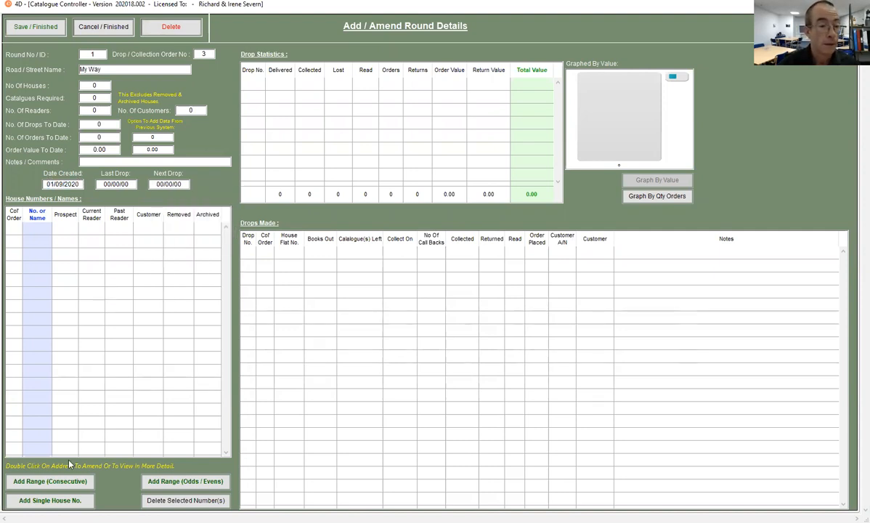
Add the odd house numbers in the range 1 to 10 to My Way
left_click(156, 485)
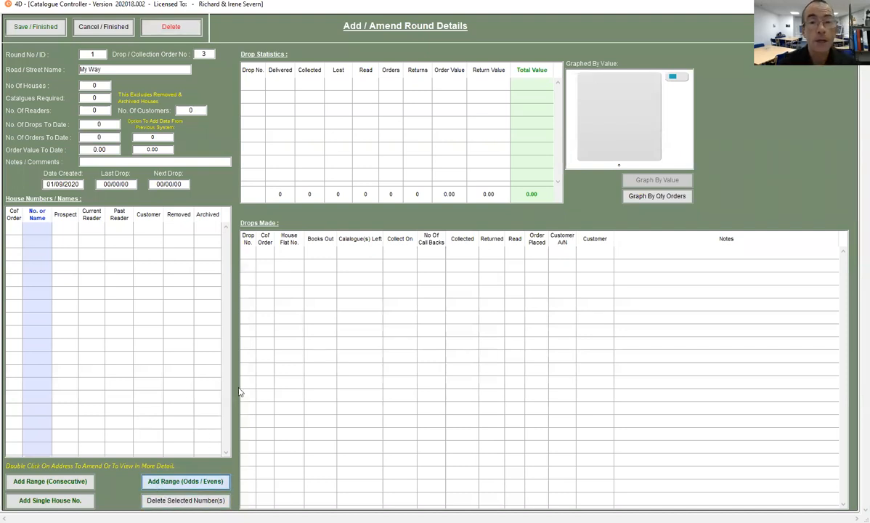
key("Return")
type("10")
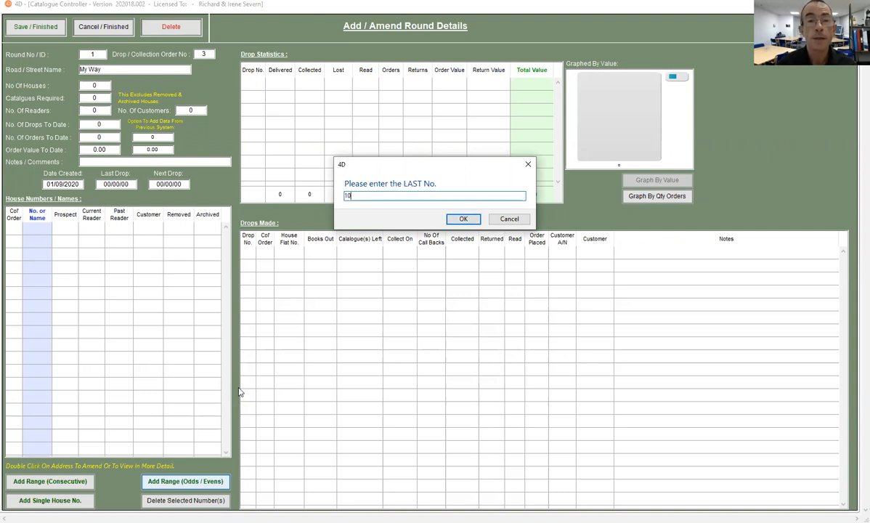
key("Return")
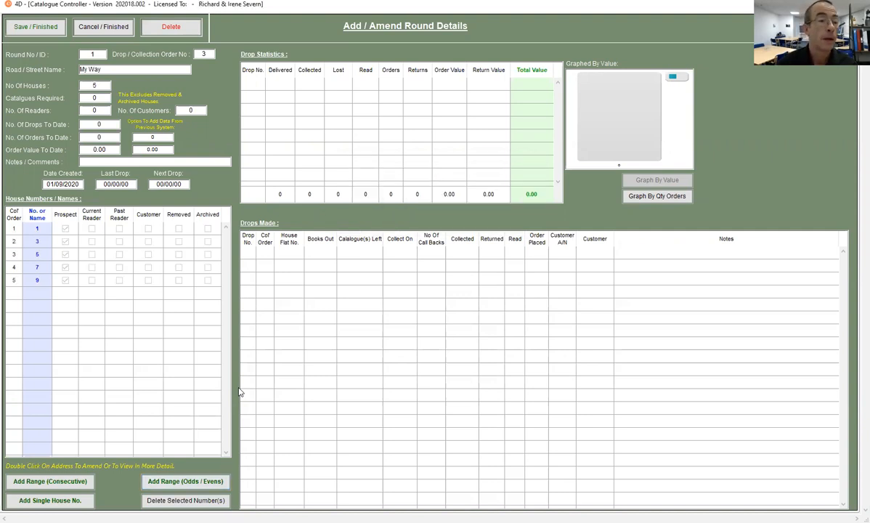
Add the even house numbers in the range 2 to 10 to My Way, in descending collection order
left_click(204, 485)
type("2")
key("Return")
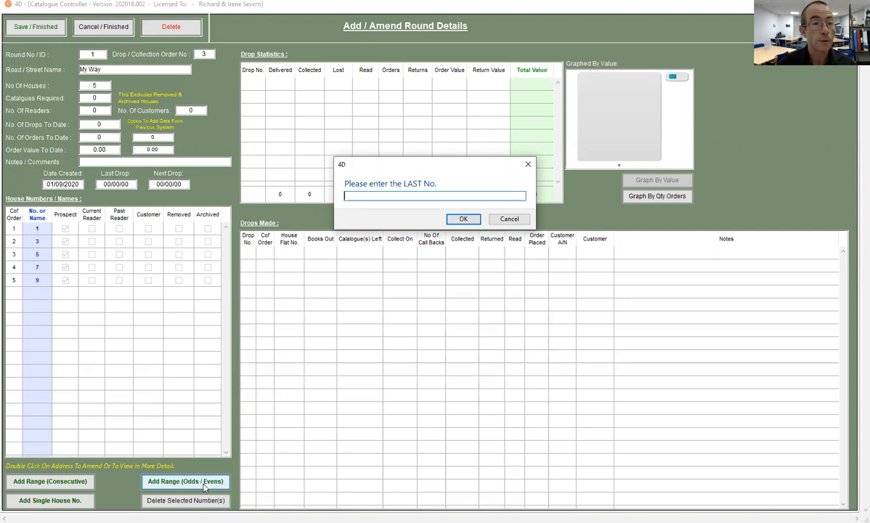
type("10")
key("Return")
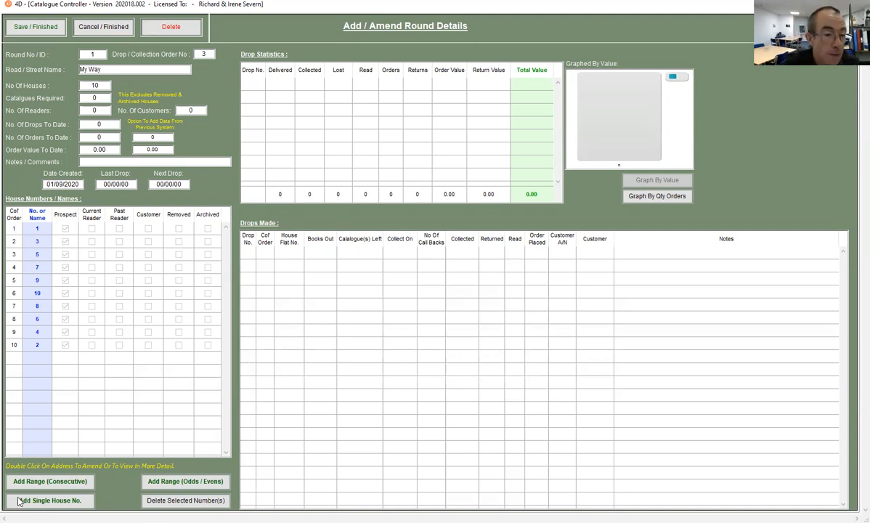
Add a single house to My Way and set its number to 8a
left_click(55, 505)
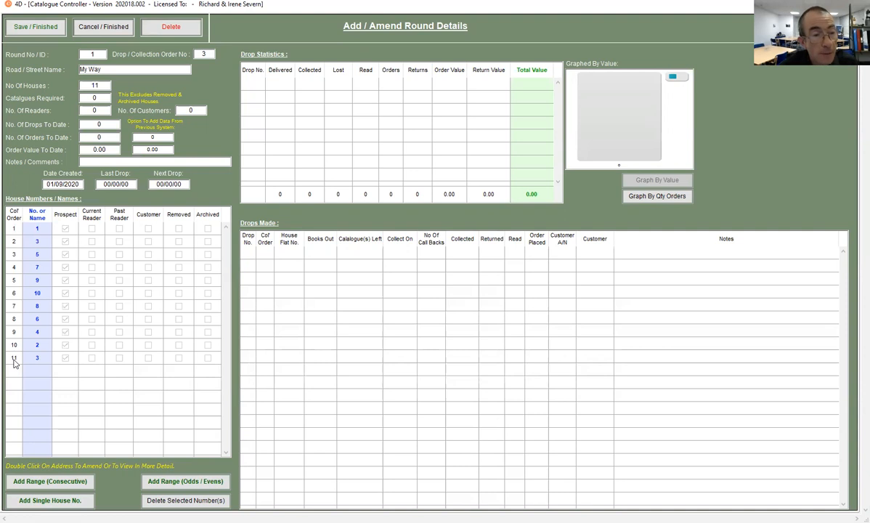
left_click(37, 361)
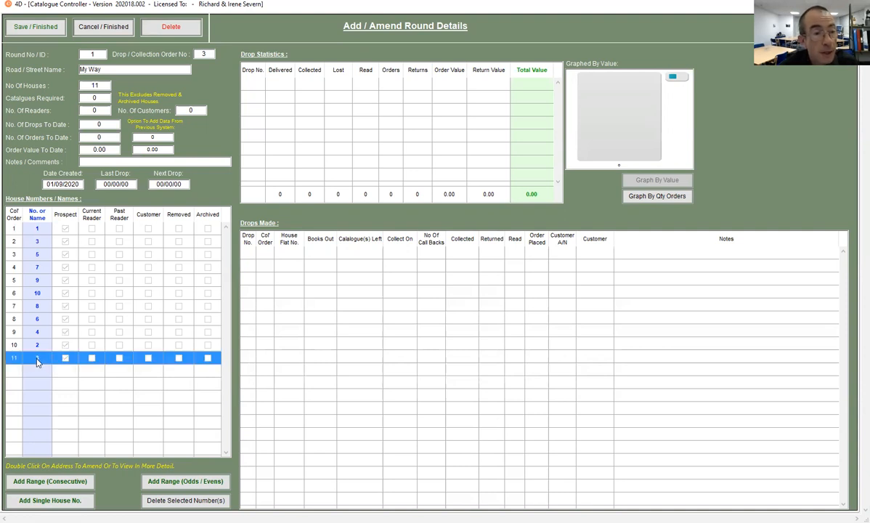
left_click(37, 359)
type("8")
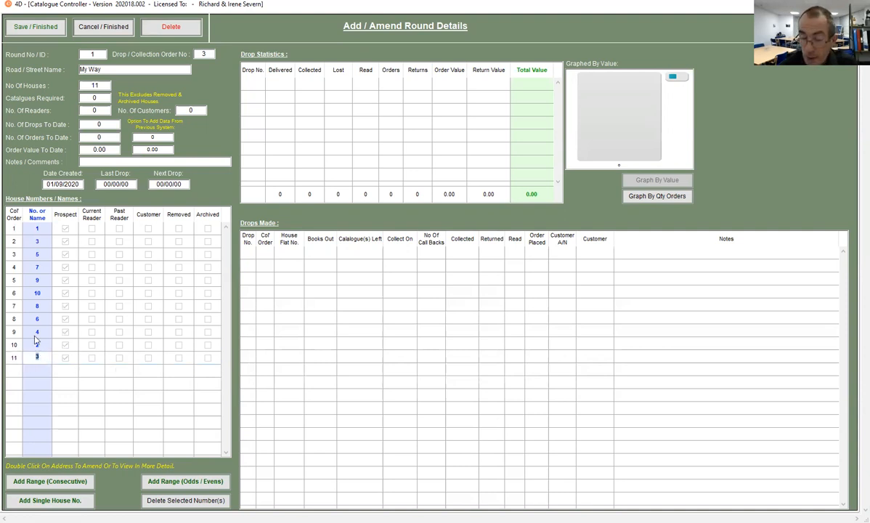
type("a")
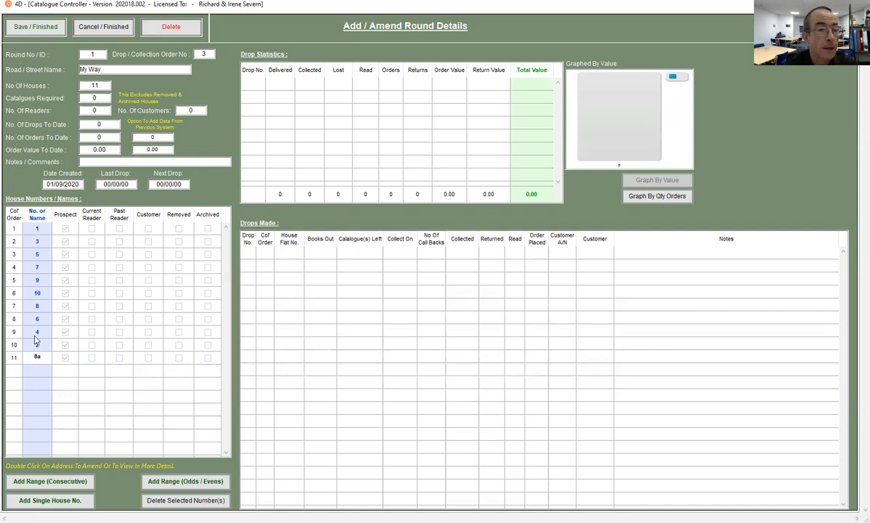
key("Return")
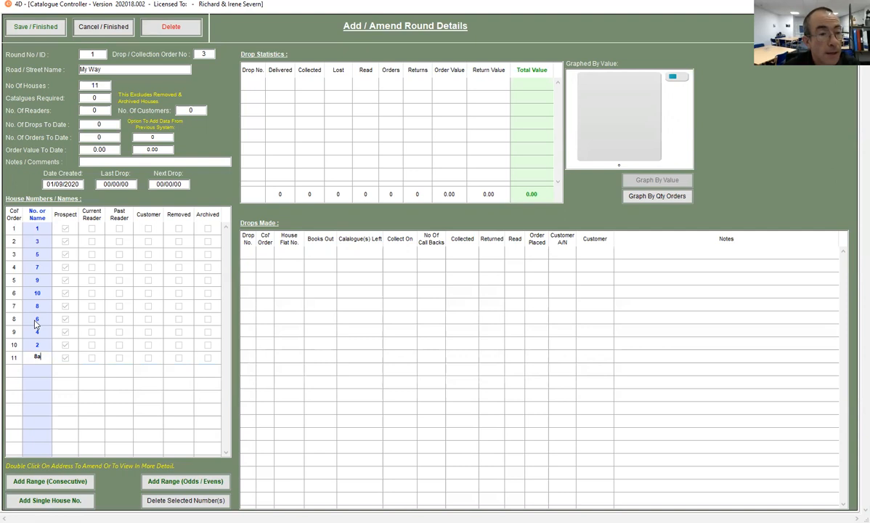
Set the collection order of house 8a to 7.5 and sort the houses by collection order
double_click(16, 358)
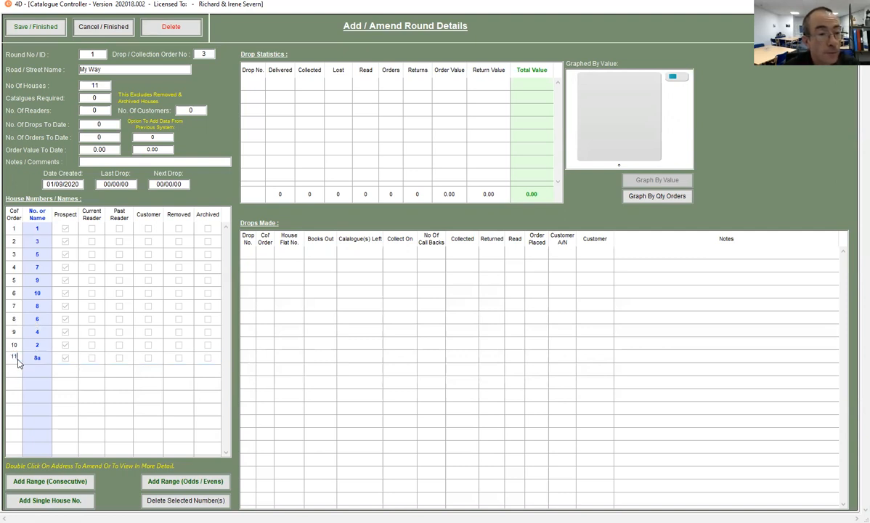
type("7.5")
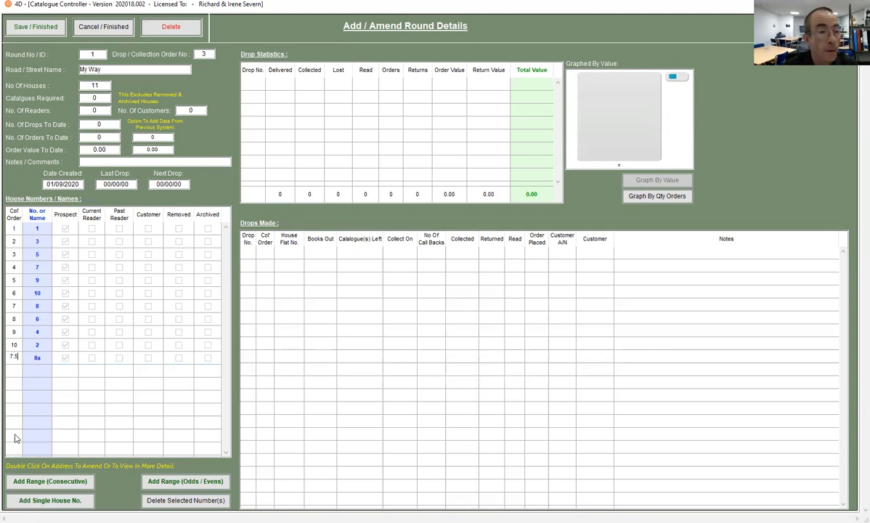
key("Return")
left_click(64, 357)
left_click(13, 215)
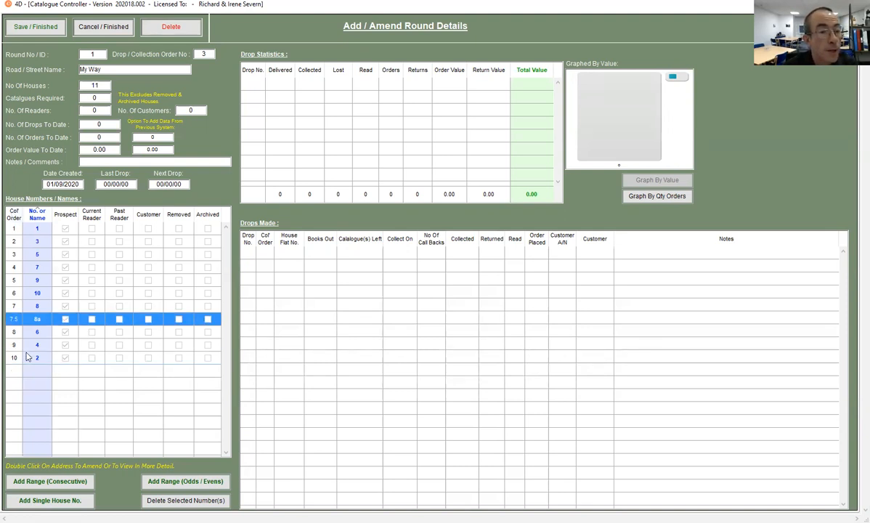
left_click(36, 368)
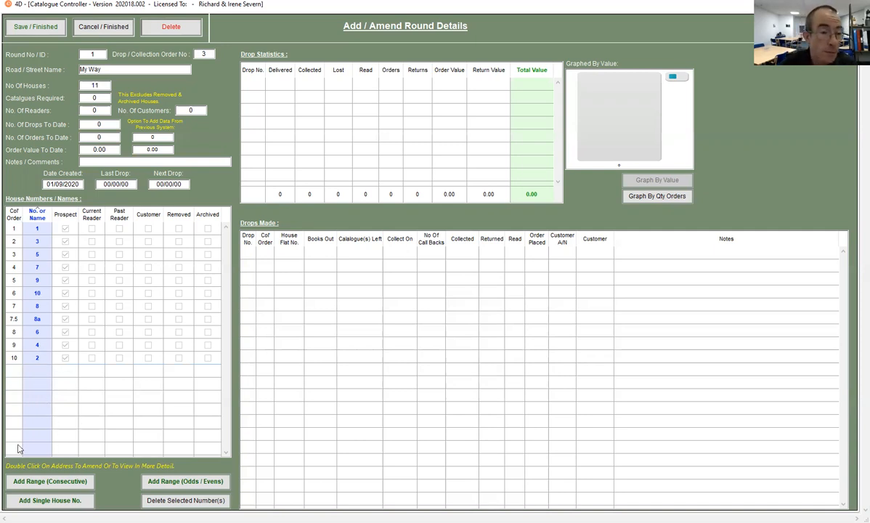
Add another single house to My Way and name it Vicarage
left_click(31, 502)
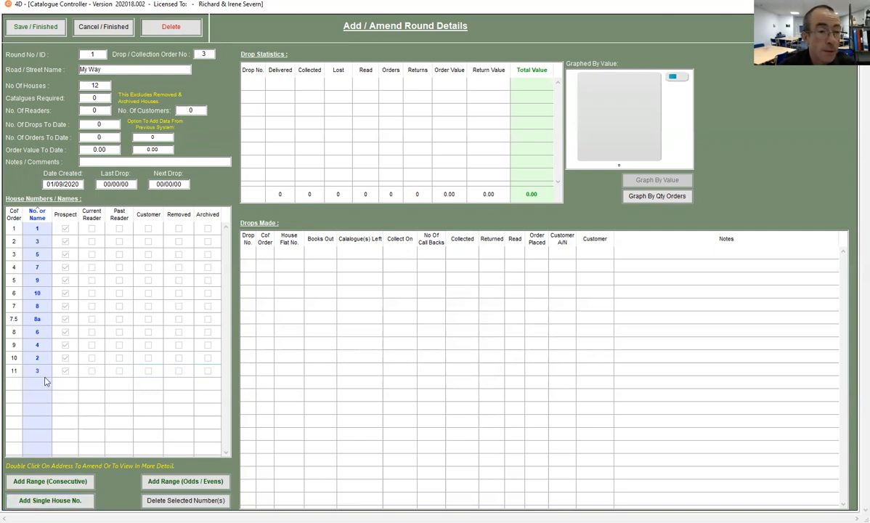
left_click(38, 371)
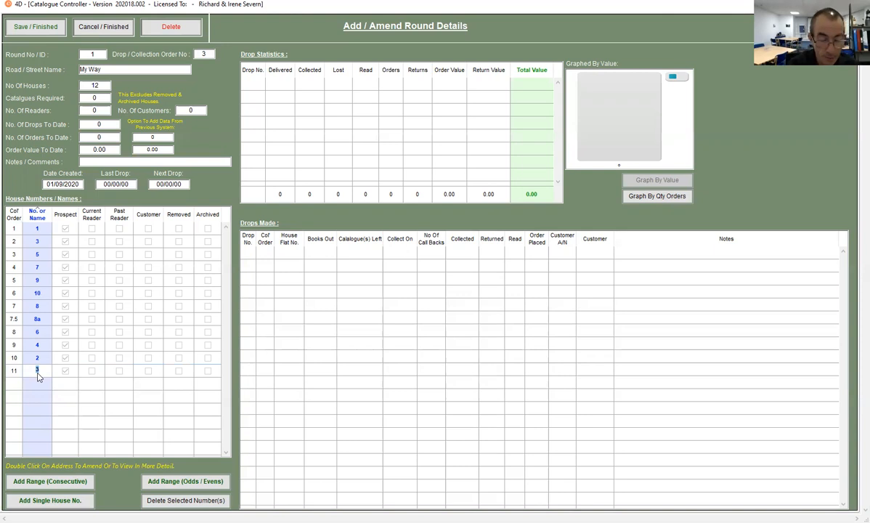
type("Vicarage")
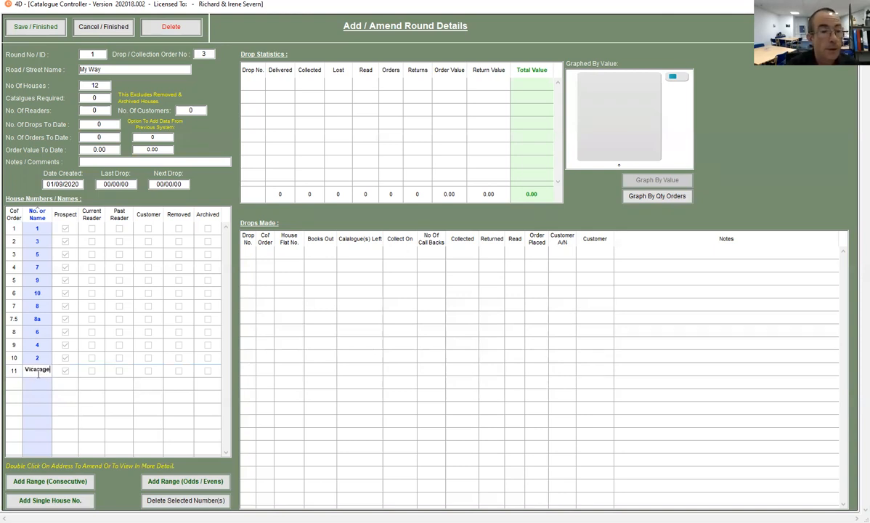
left_click(38, 414)
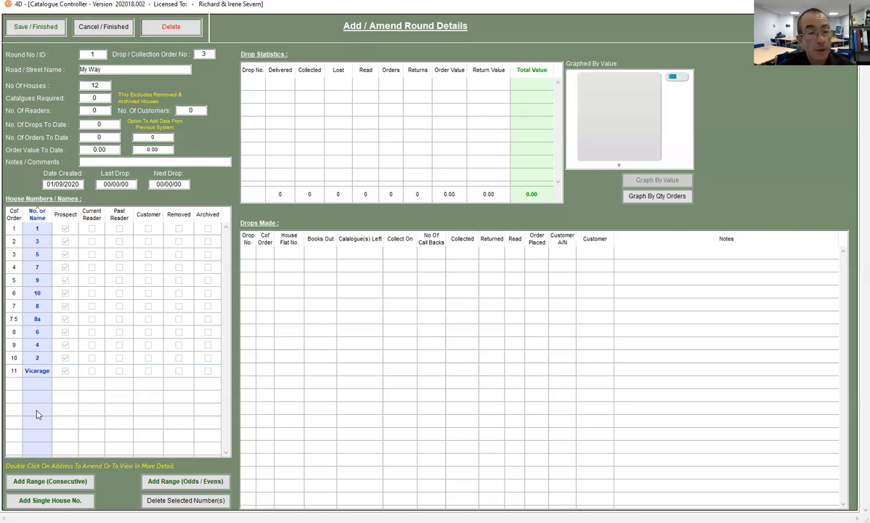
Save the My Way record and redisplay the list of all rounds
left_click(32, 27)
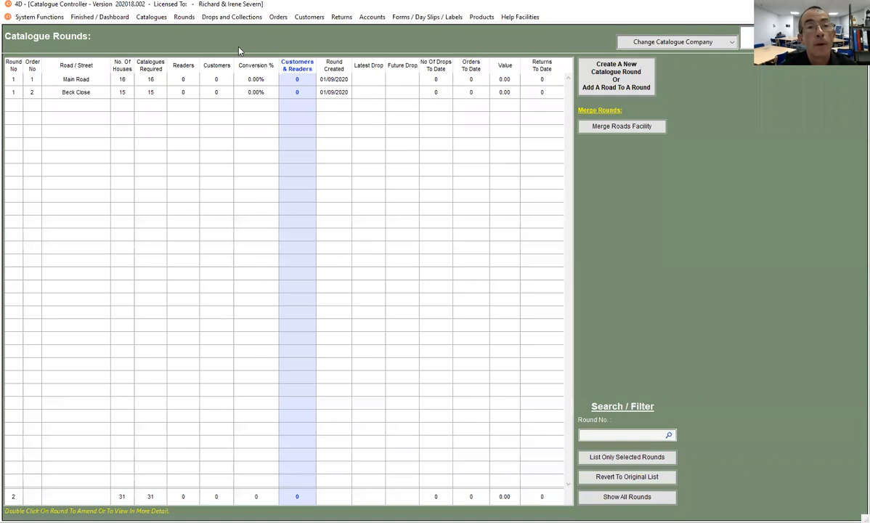
left_click(185, 16)
left_click(208, 27)
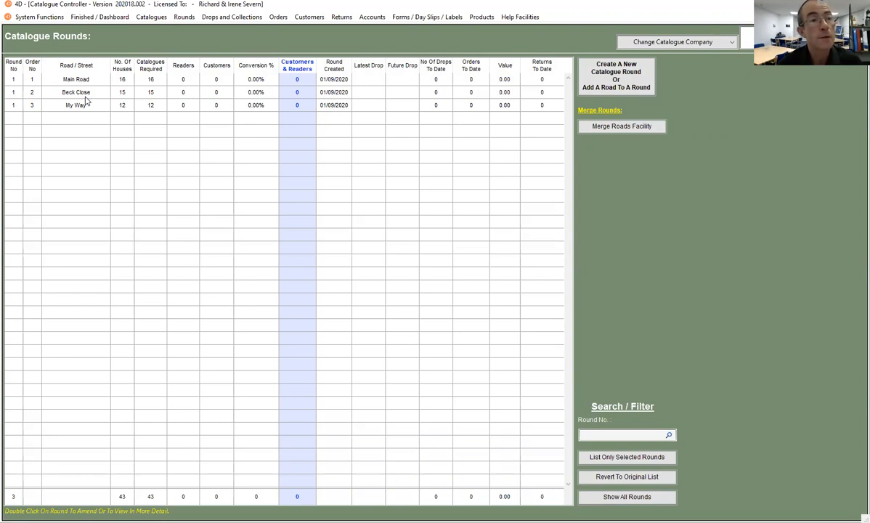
Set the order number of Beck Close to 3 in the rounds list
left_click(33, 95)
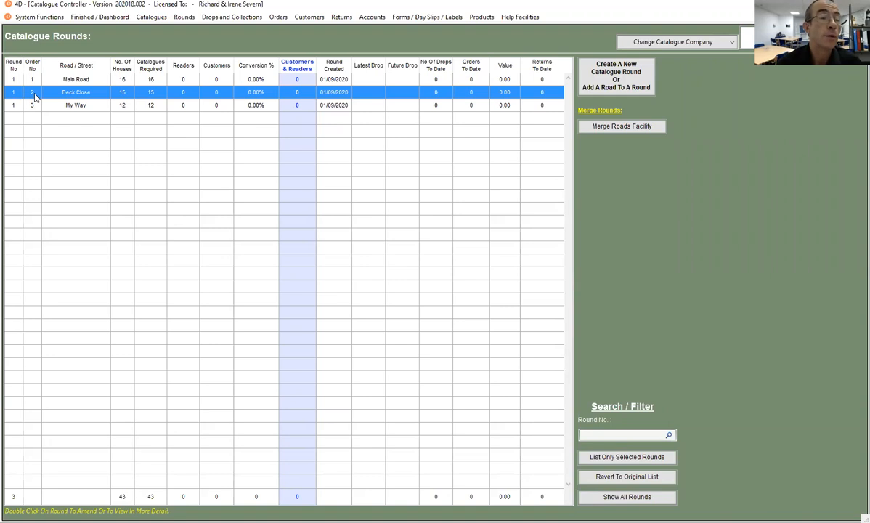
left_click(33, 93)
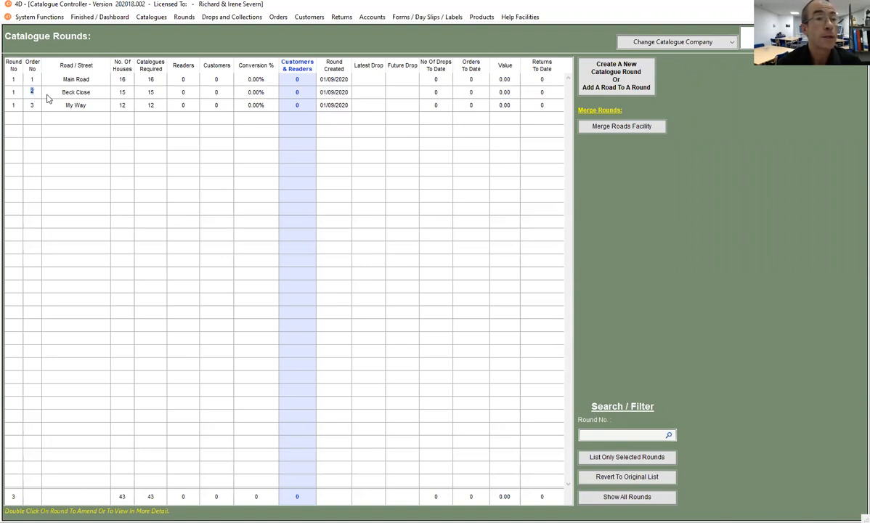
key("BackSpace")
type("3")
Set the order number of My Way to 2 and redisplay the rounds in their new order
left_click(32, 109)
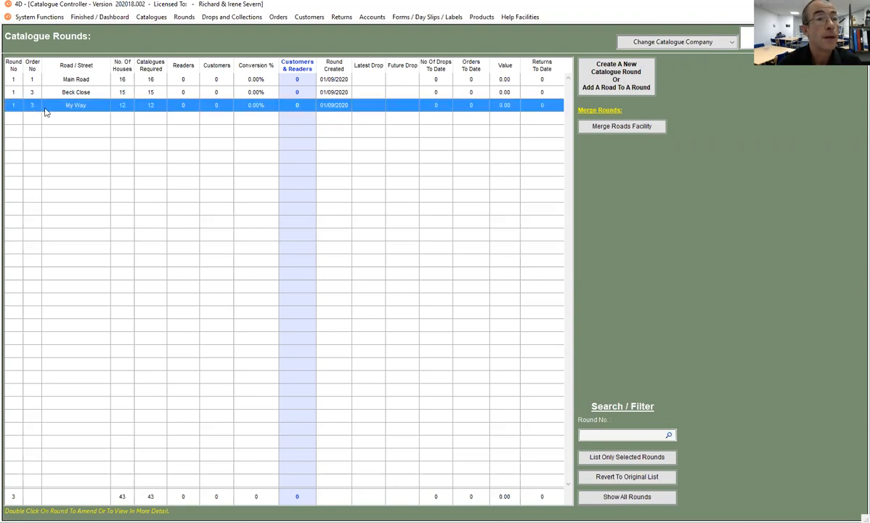
left_click(40, 111)
type("2")
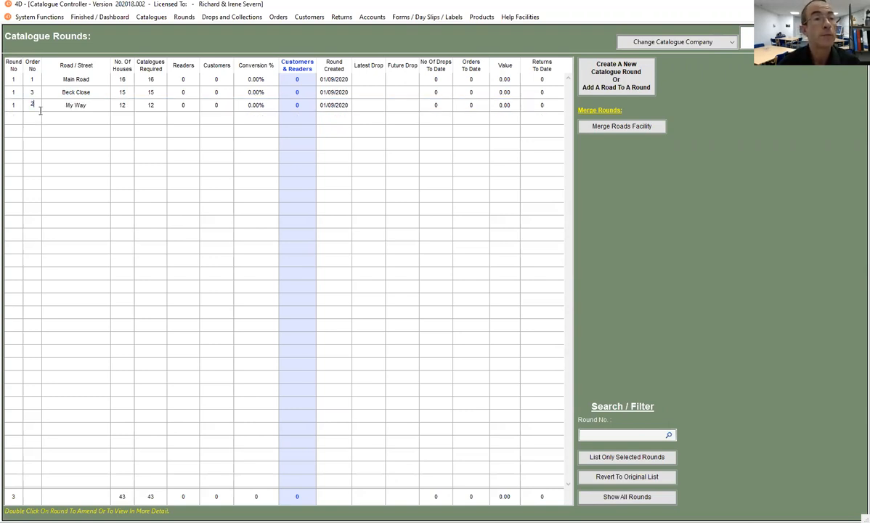
left_click(67, 160)
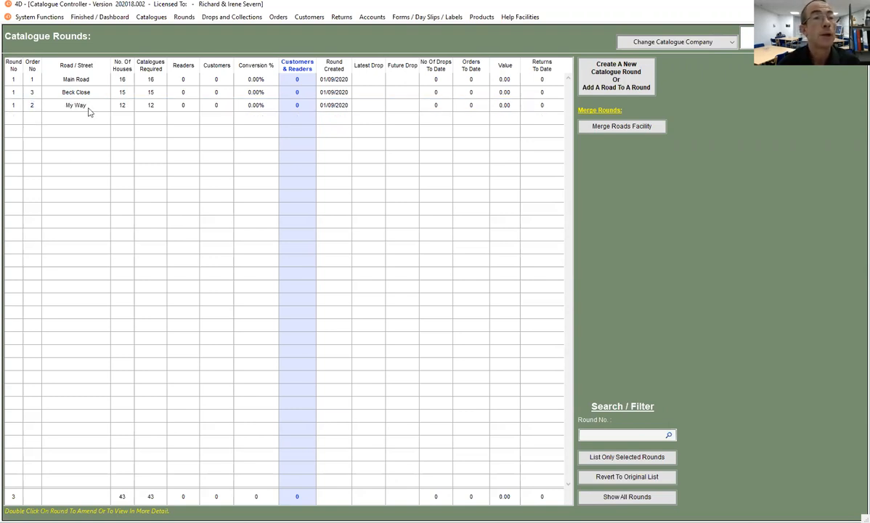
left_click(179, 19)
left_click(191, 29)
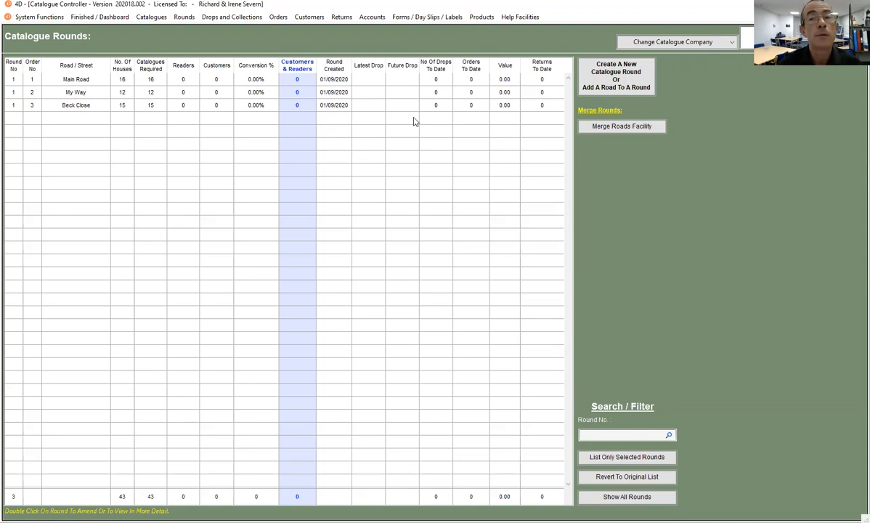
Add a road named Village Raod to round 2 with drop/collection order number 1 and creation date 01/09/2020
left_click(614, 82)
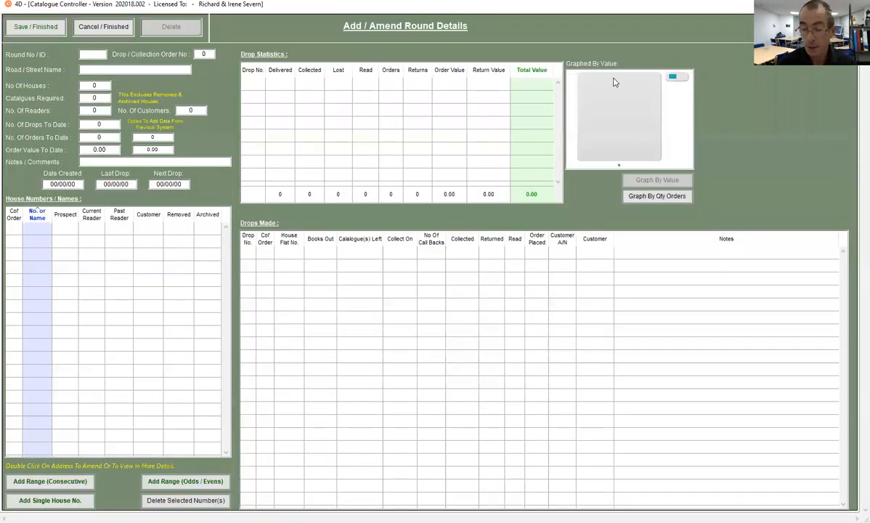
type("1")
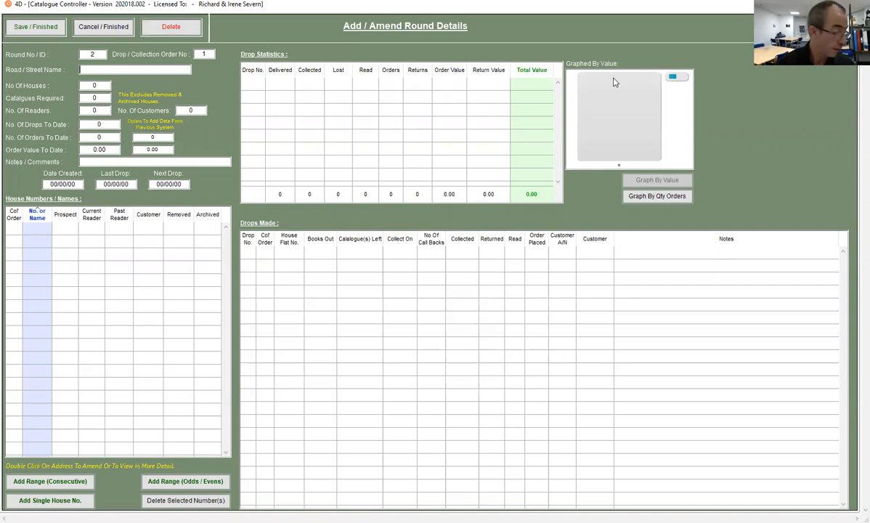
type("Village Raod")
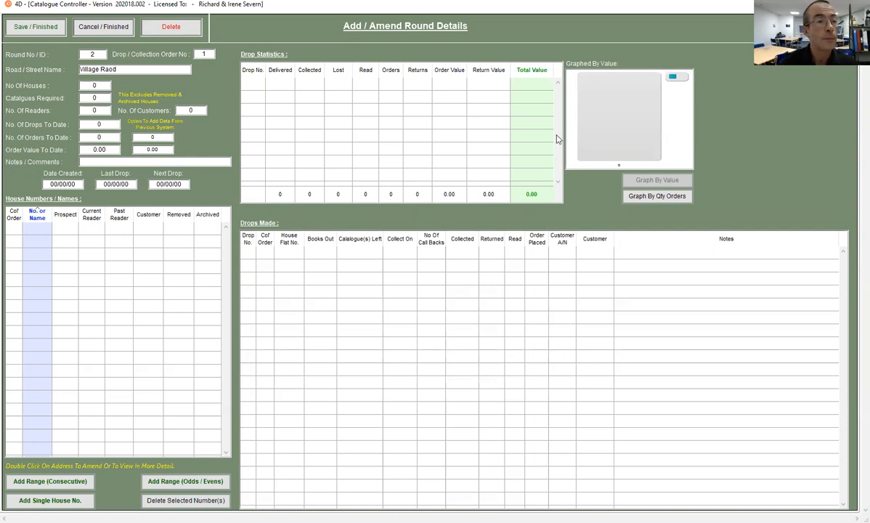
key("Tab")
type("010920")
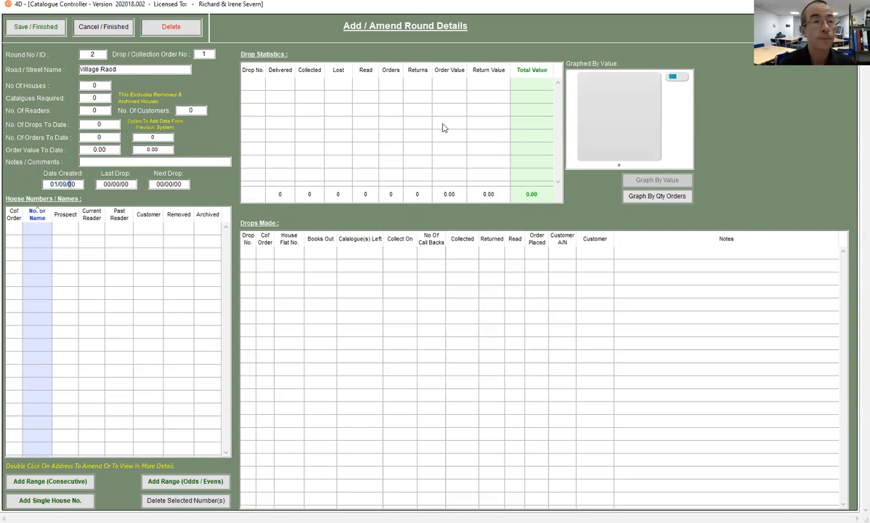
left_click(84, 345)
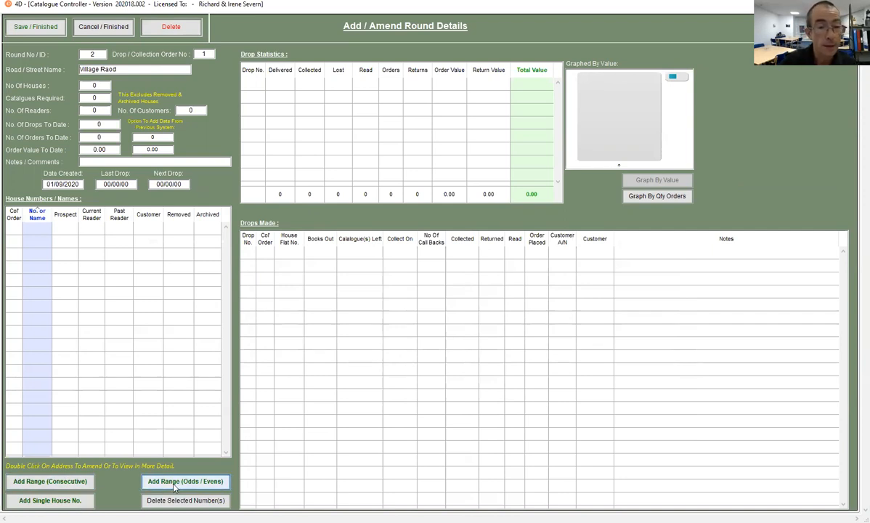
Add the odd house numbers from 1 to 15 to the round 2 road
type("1")
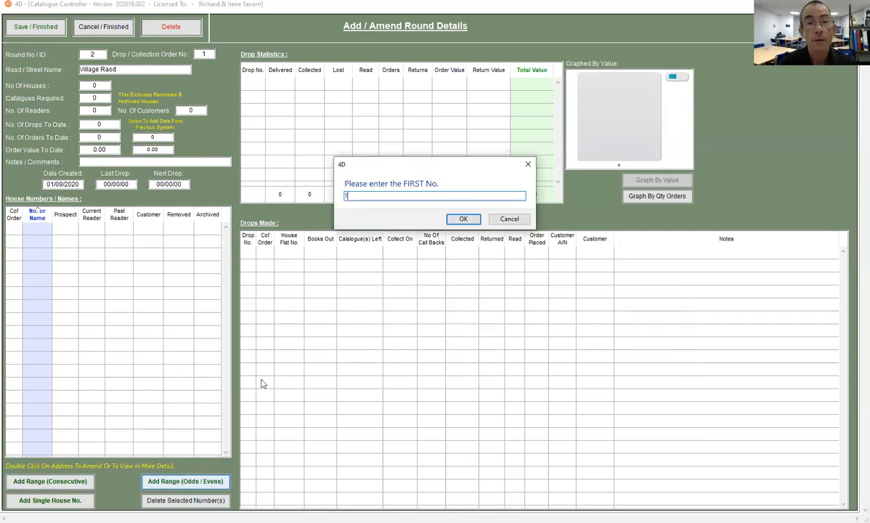
key("Return")
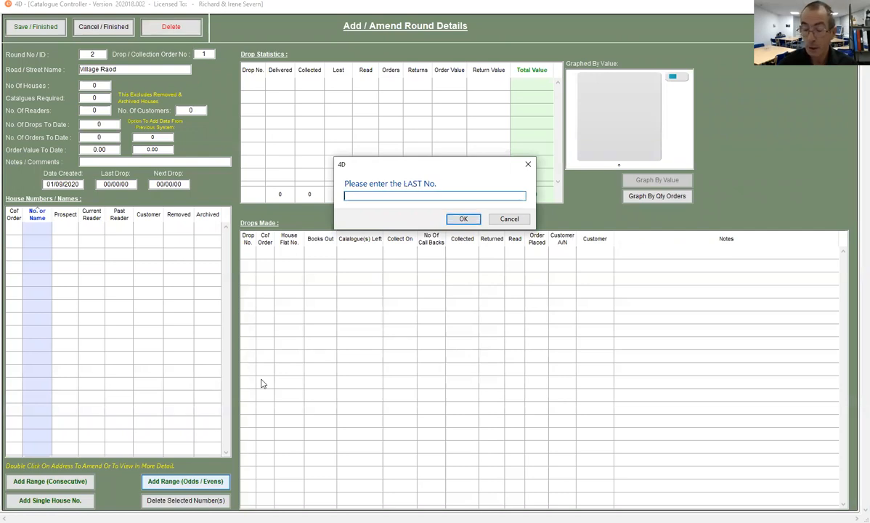
type("15")
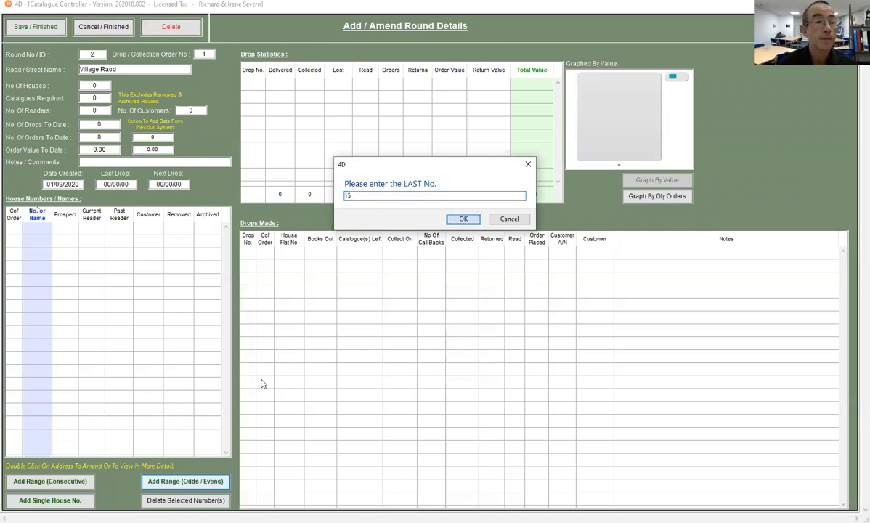
key("Return")
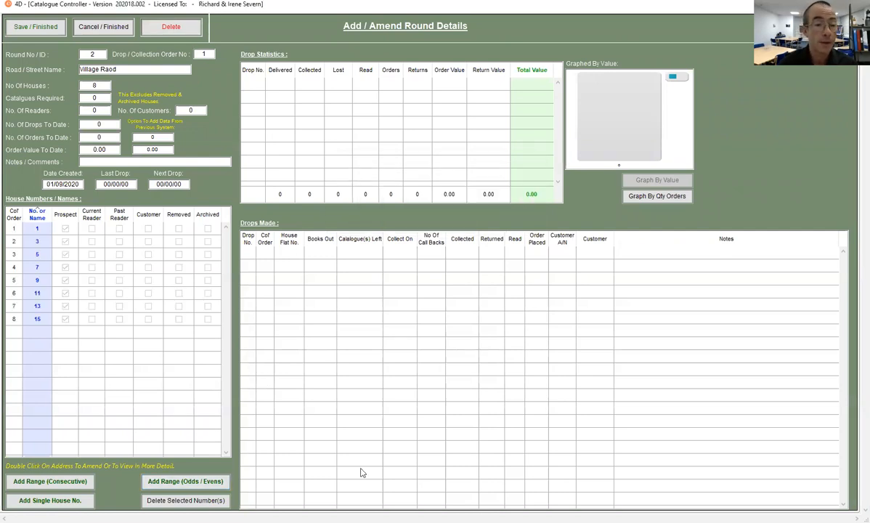
Add the even house numbers from 16 down to 2 to Village Raod
left_click(173, 485)
type("16")
key("Return")
type("2")
key("Return")
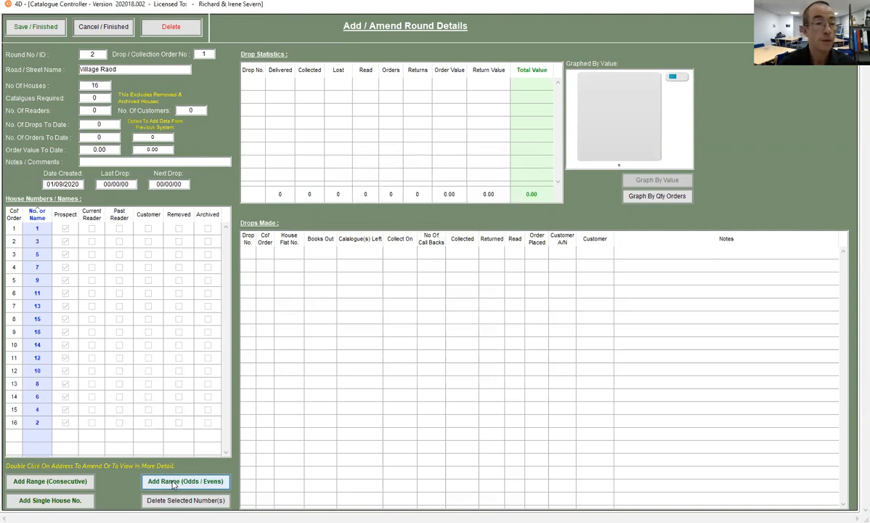
Save the Village Raod details and redisplay all the catalogue rounds
left_click(36, 29)
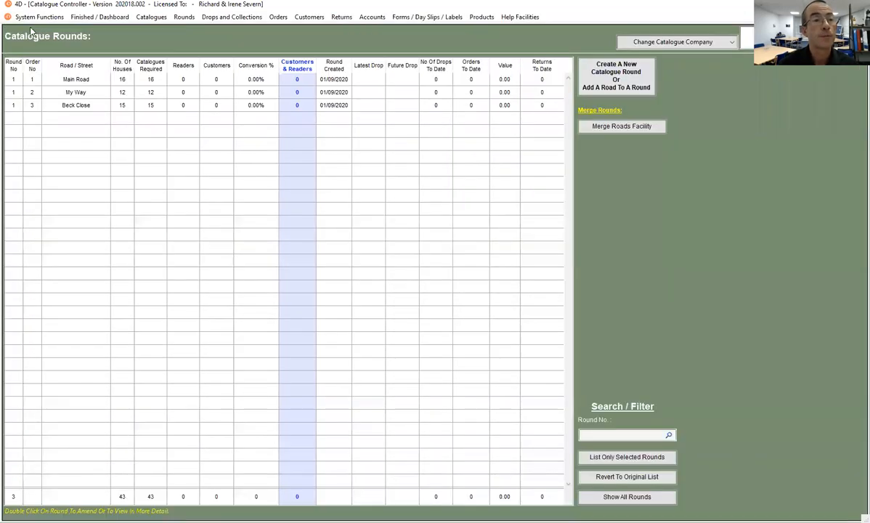
left_click(186, 17)
left_click(207, 28)
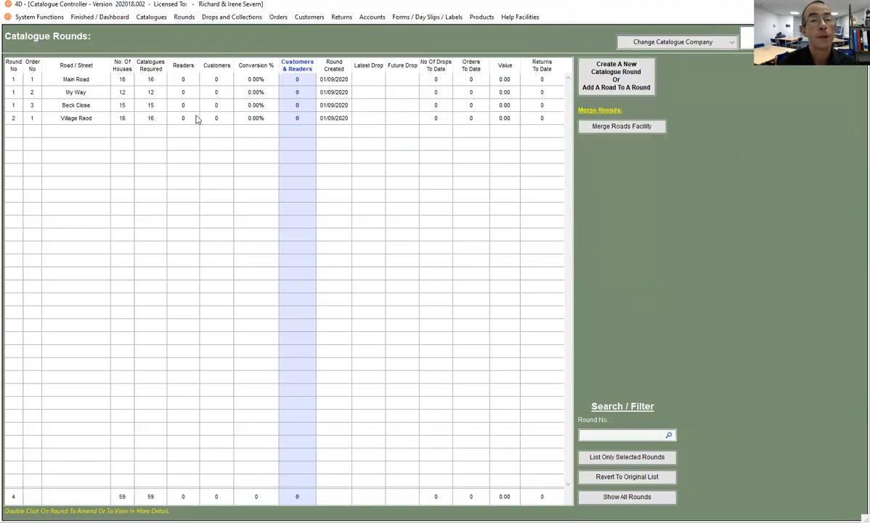
Add a road named Village Close to round 2 with drop/collection order number 2 and creation date 01/09/2020
left_click(629, 83)
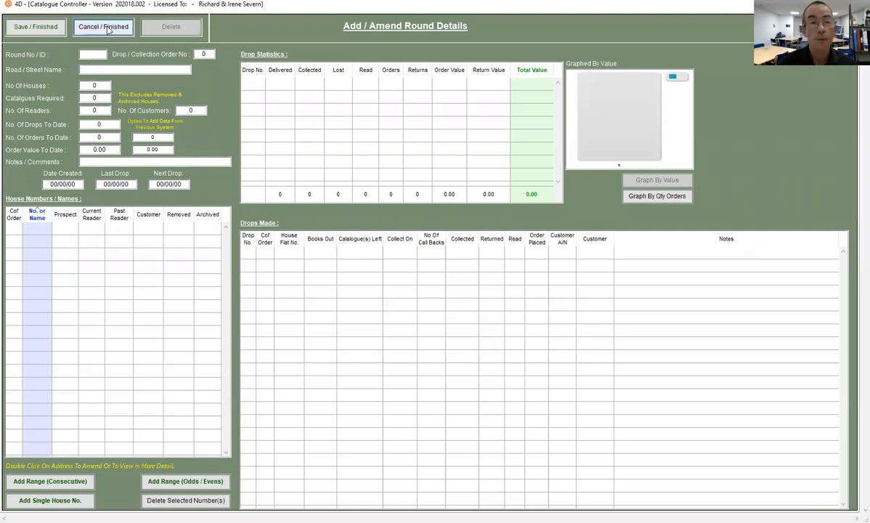
type("2")
key("Tab")
type("2")
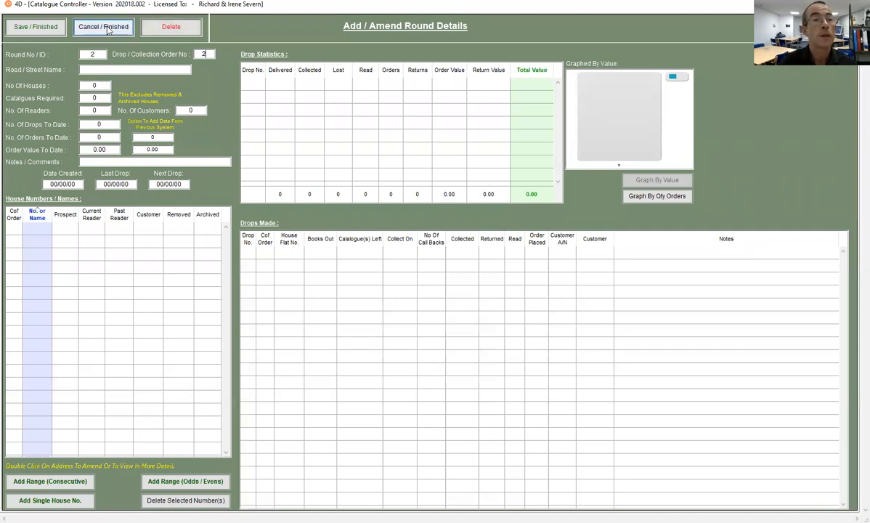
left_click(88, 66)
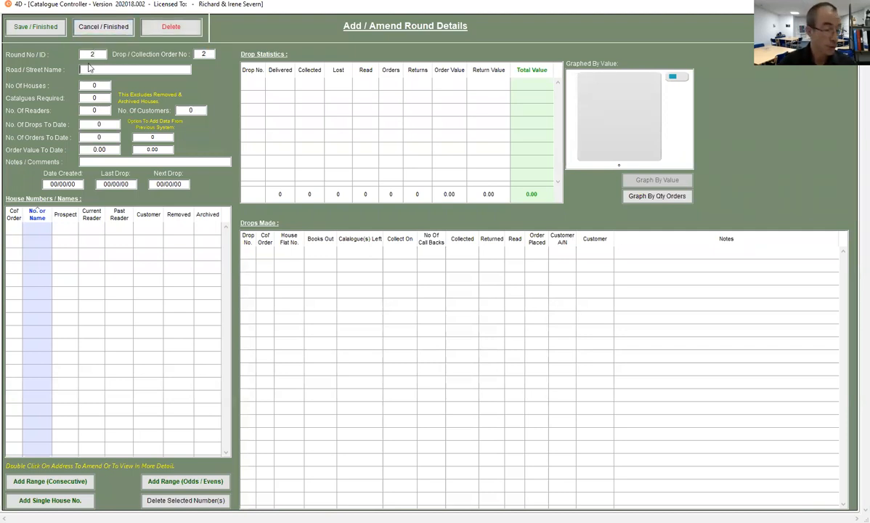
type("Millage Close")
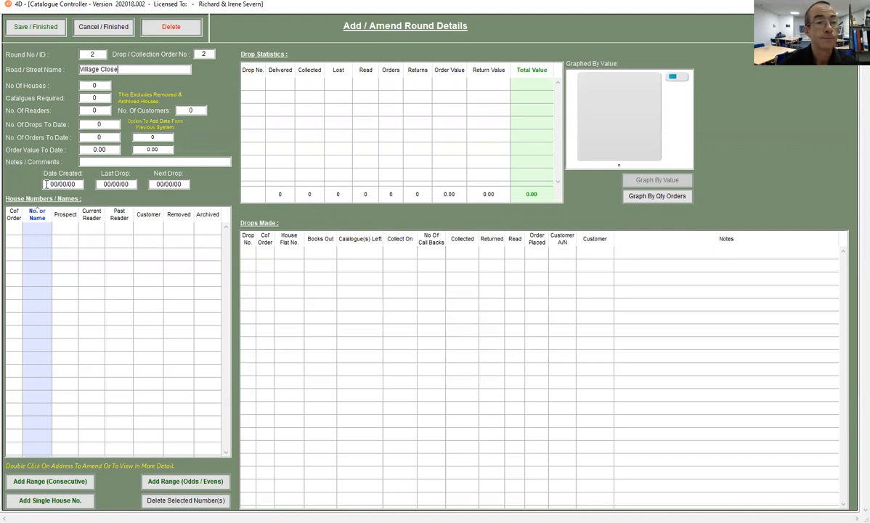
left_click(47, 184)
type("010920")
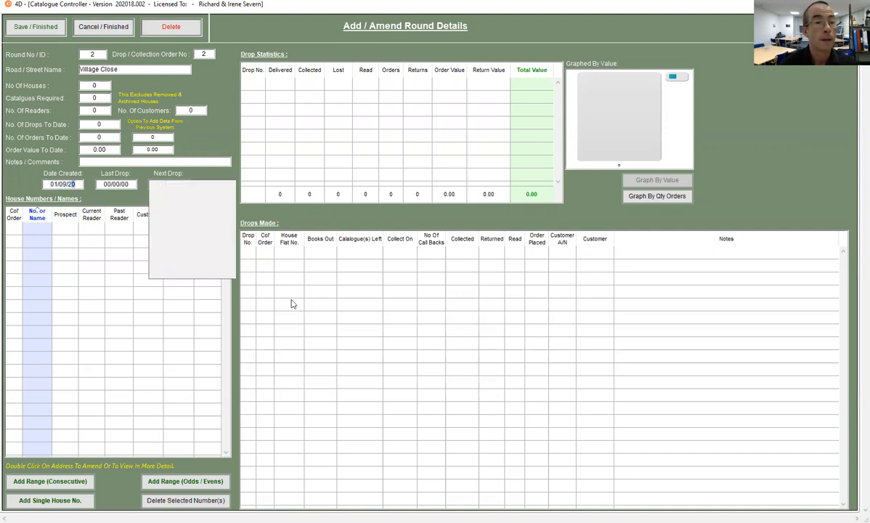
left_click(117, 345)
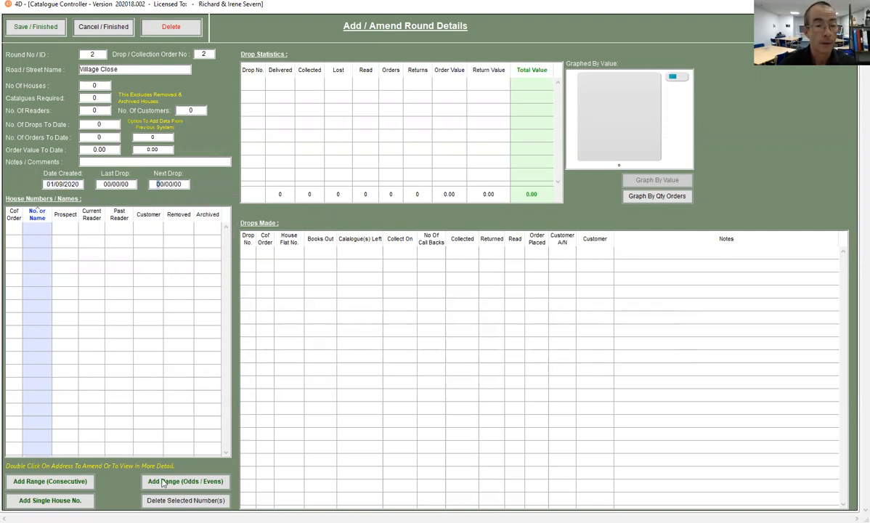
Add the consecutive house numbers from 1 to 7 to Village Close
left_click(45, 485)
type("1")
key("Return")
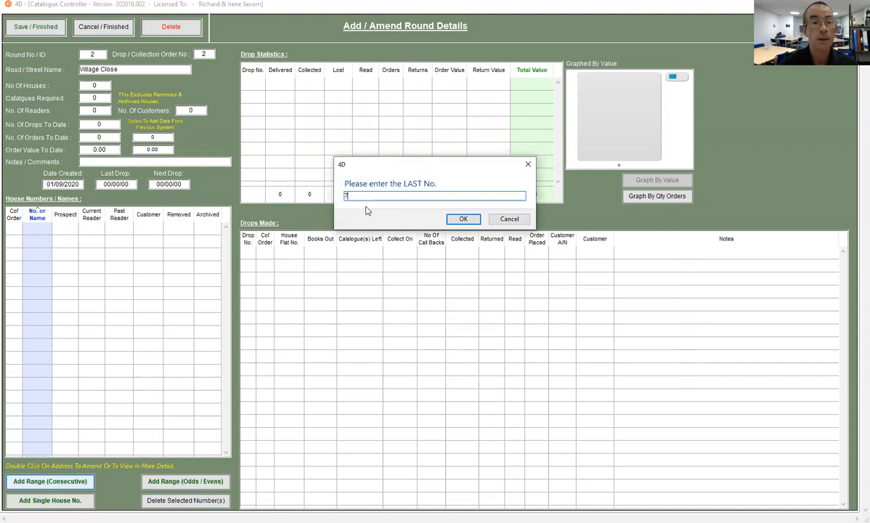
key("Return")
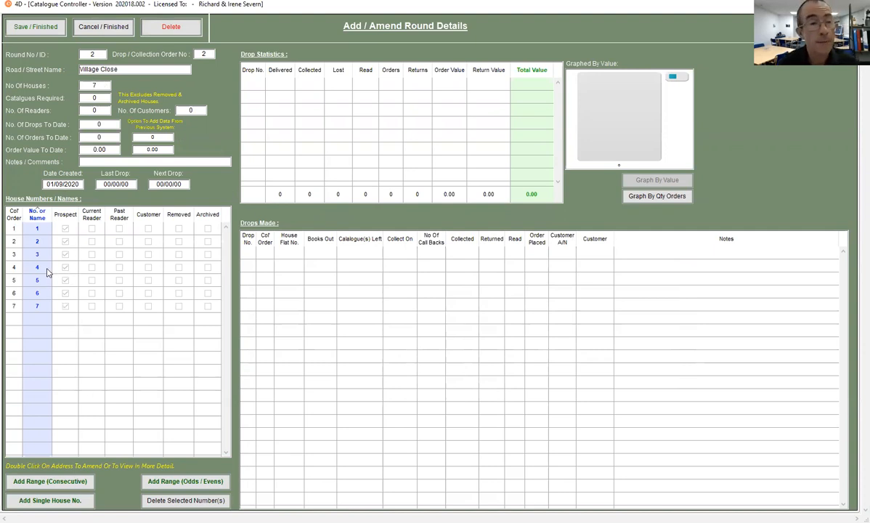
Add a single house numbered 4a with order 4.5 to Village Close and sort the houses by their order number
left_click(61, 502)
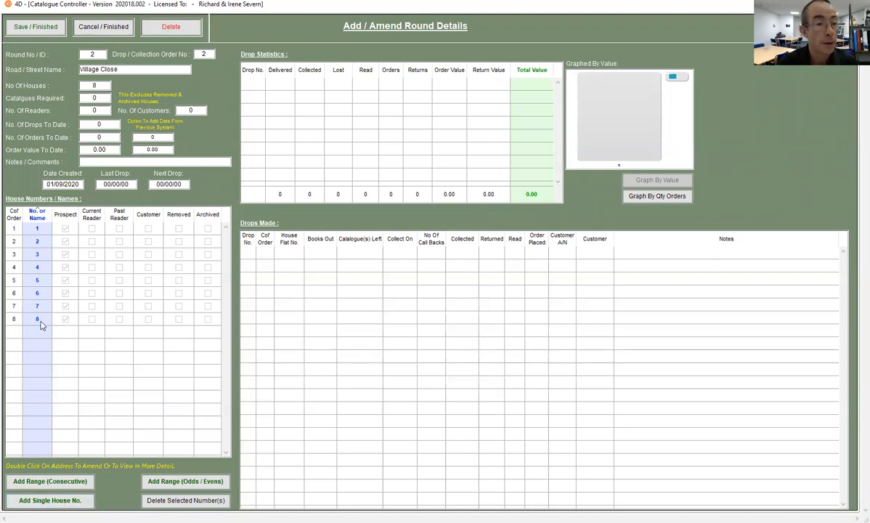
left_click(42, 325)
left_click(41, 322)
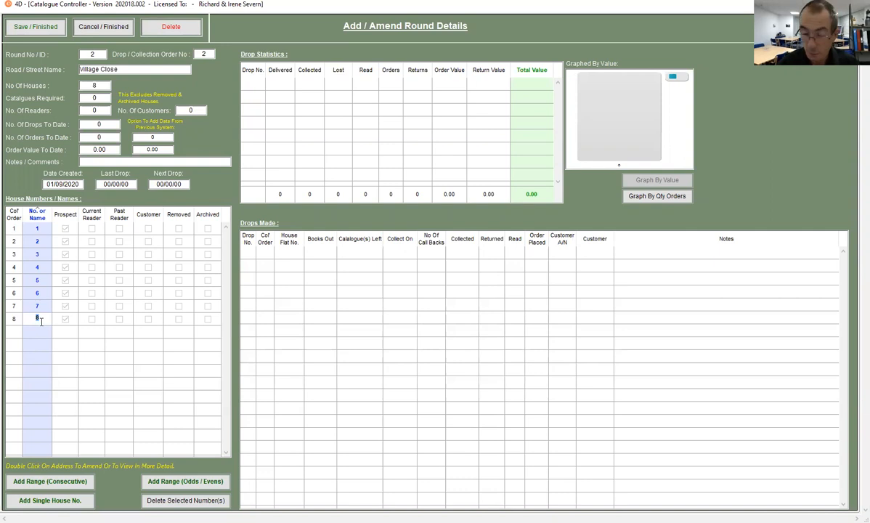
type("4a")
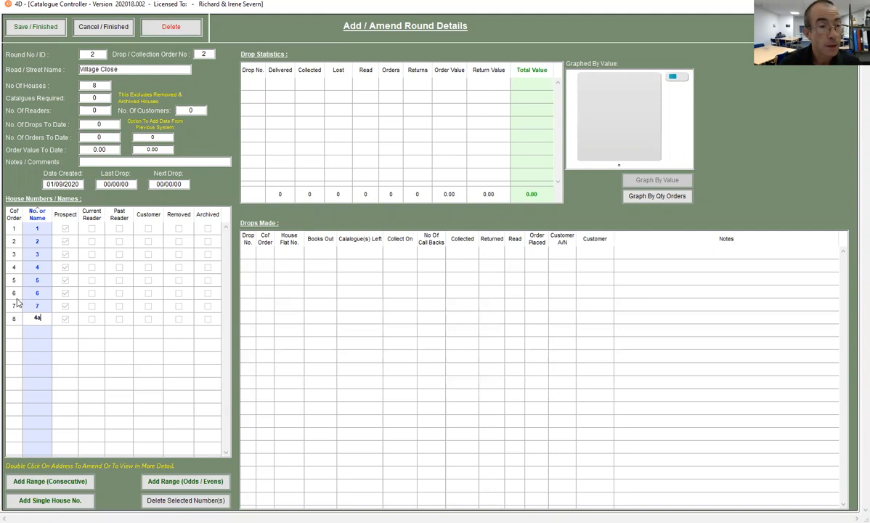
key("Return")
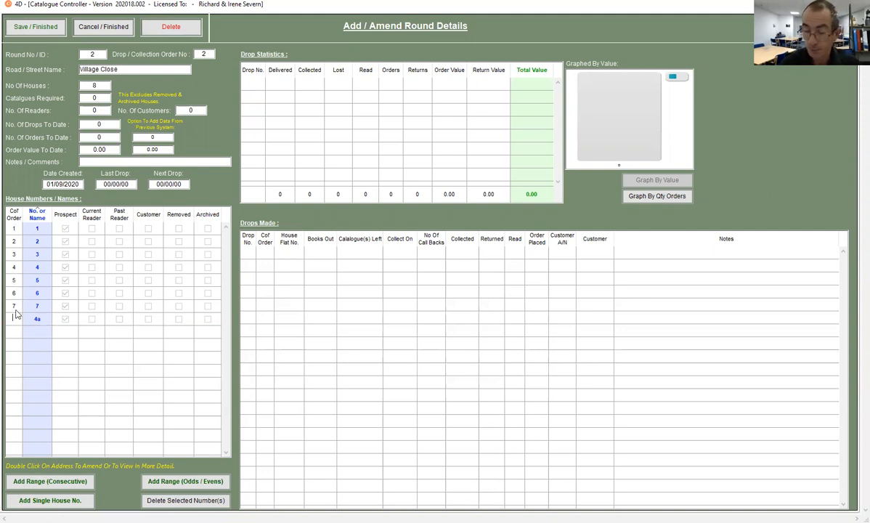
left_click(13, 214)
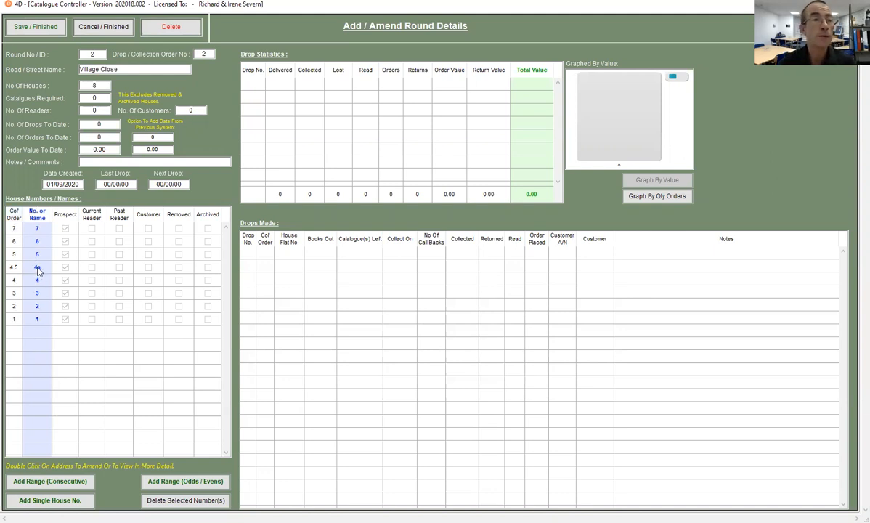
Save the Village Close details and show the updated list of all rounds
left_click(33, 31)
left_click(183, 17)
left_click(190, 29)
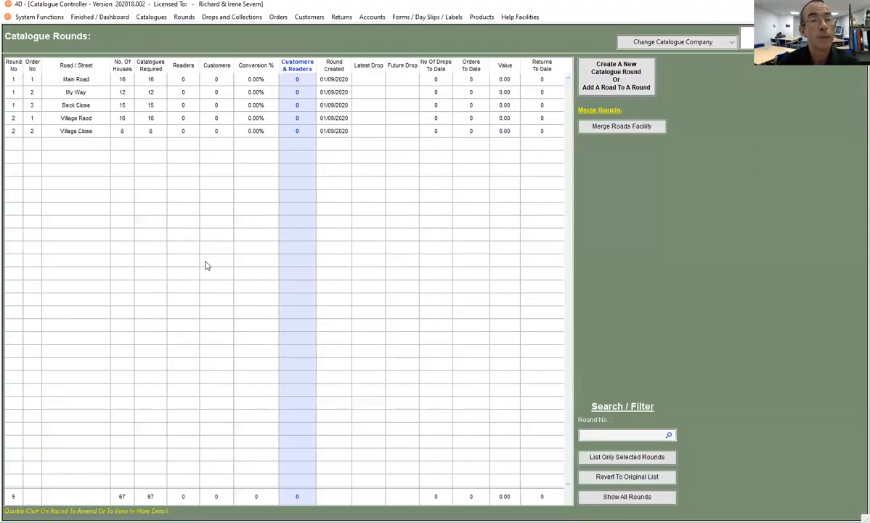
left_click(23, 18)
left_click(31, 29)
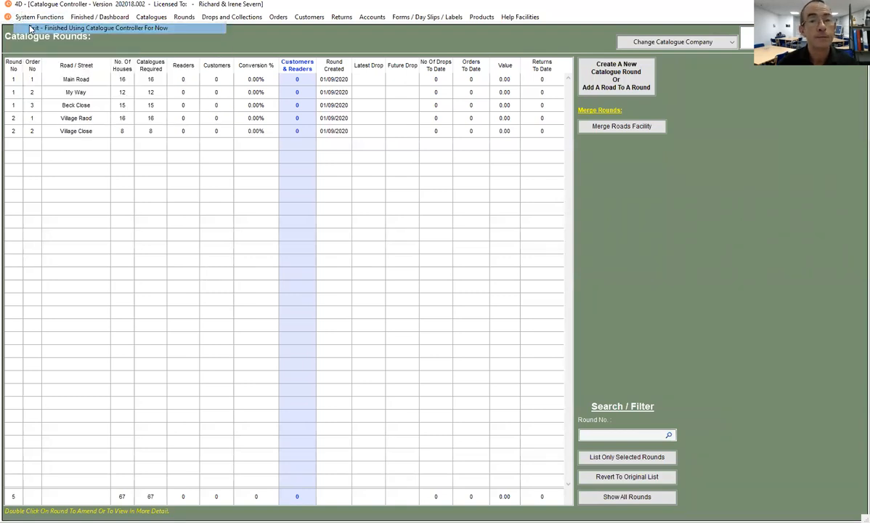
left_click(532, 230)
left_click(44, 17)
left_click(43, 17)
View the dashboard and return to the list of all catalogue rounds
left_click(89, 17)
left_click(84, 30)
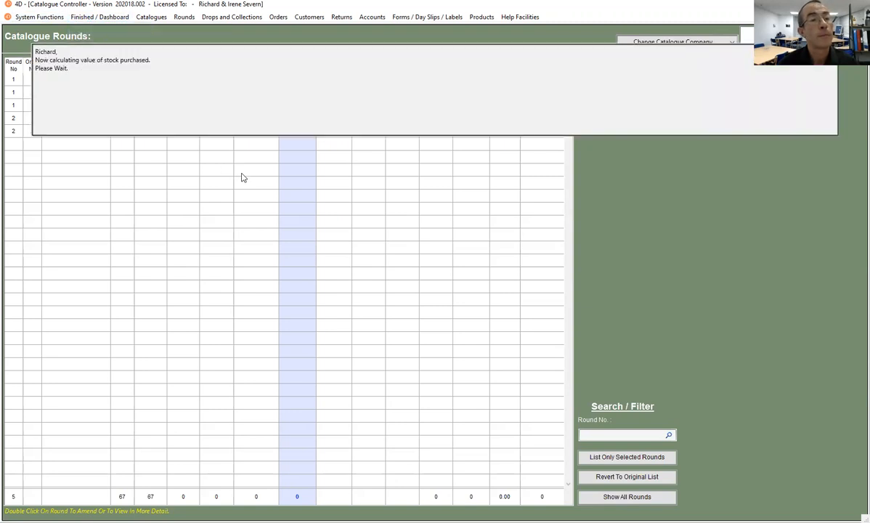
left_click(183, 17)
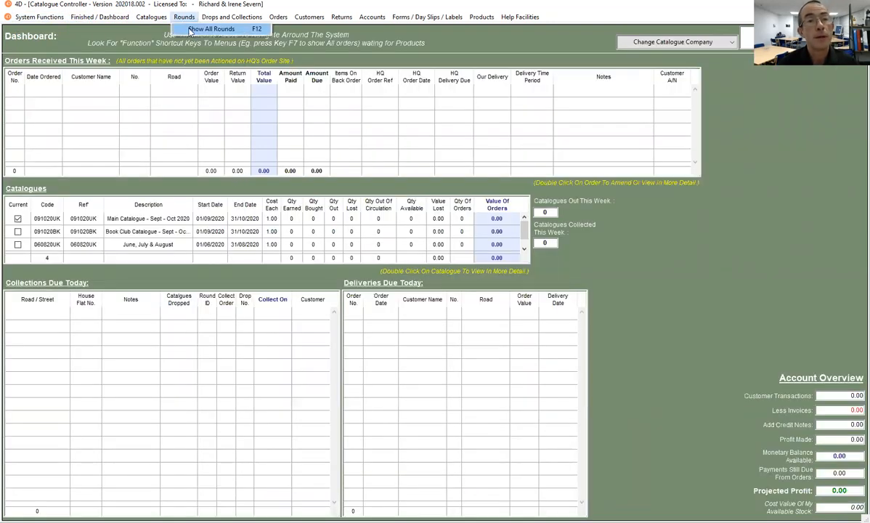
left_click(182, 29)
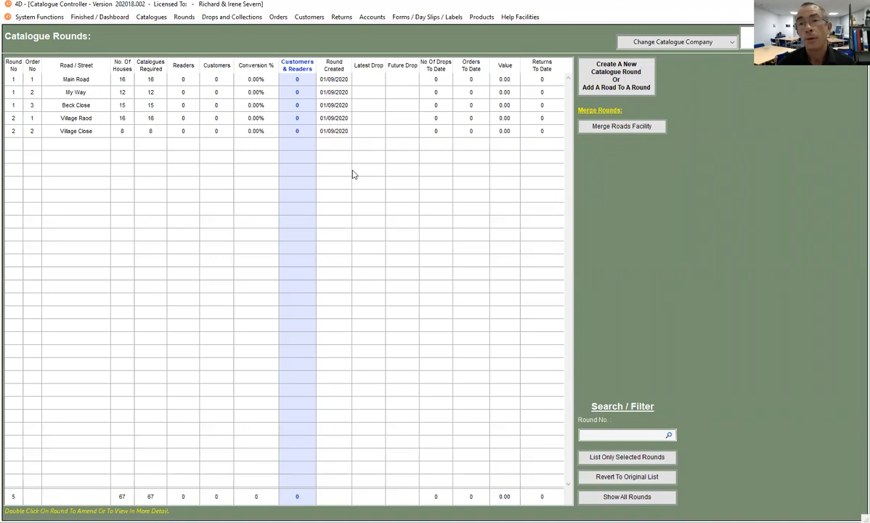